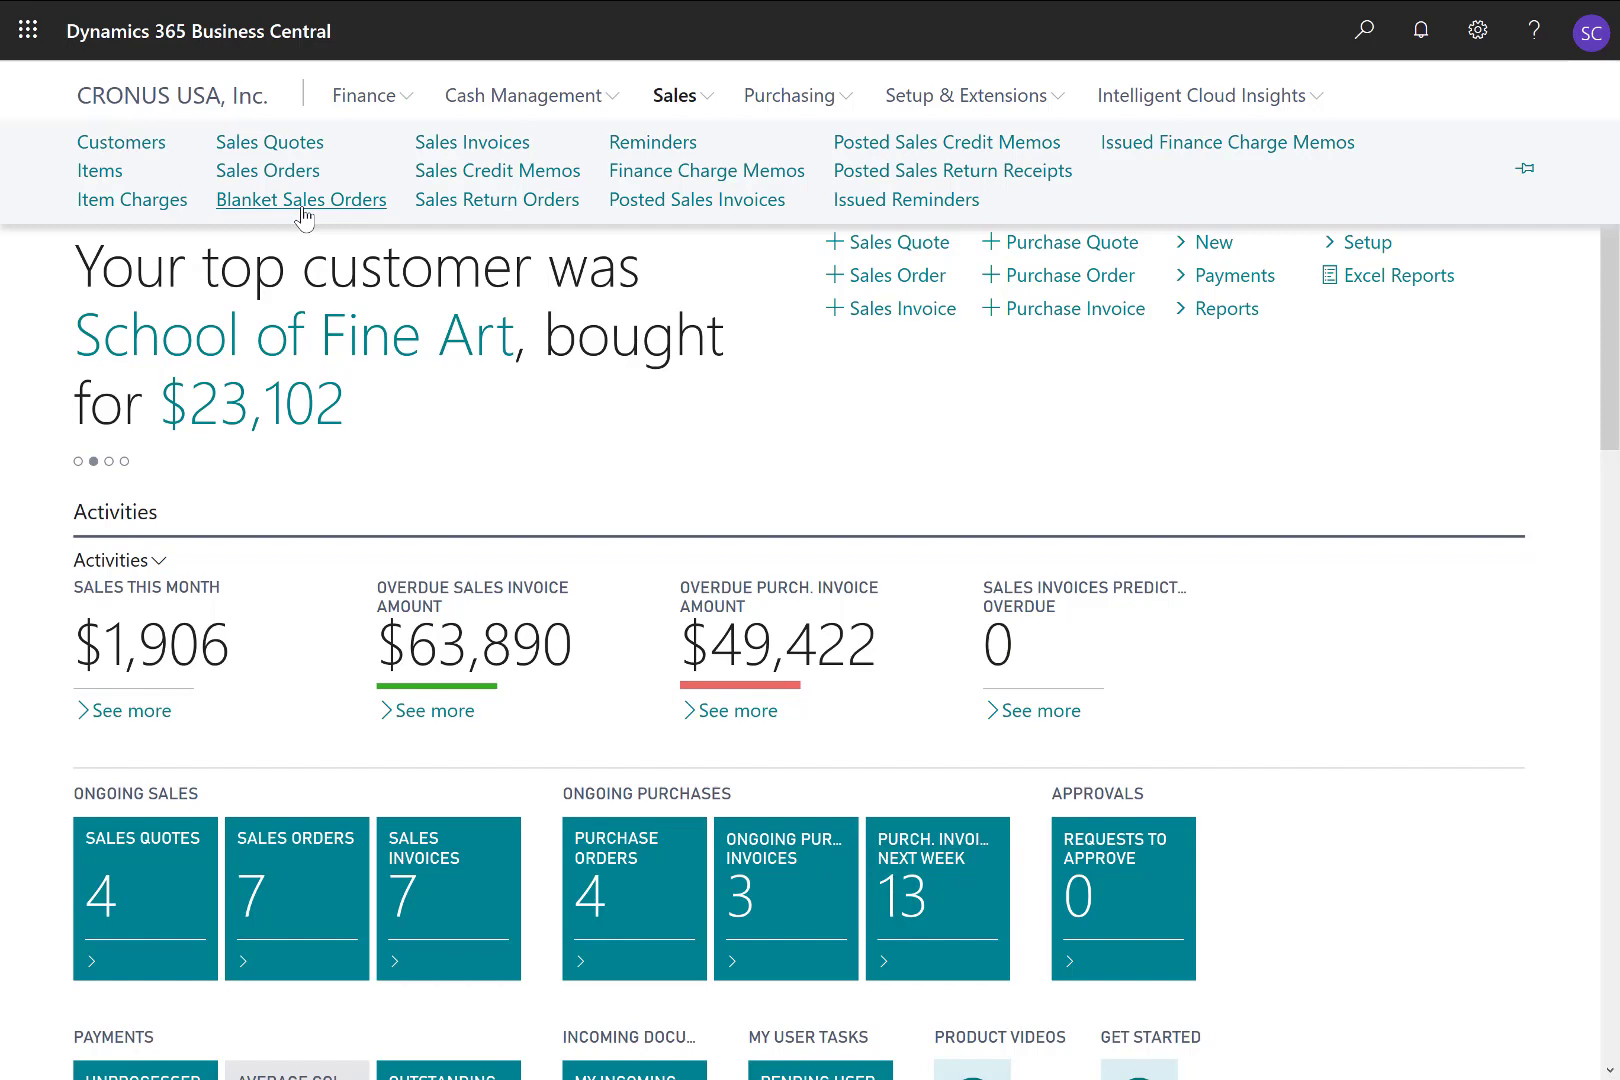
# Create a new blanket sales order for the customer Relecloud.
pyautogui.click(302, 207)
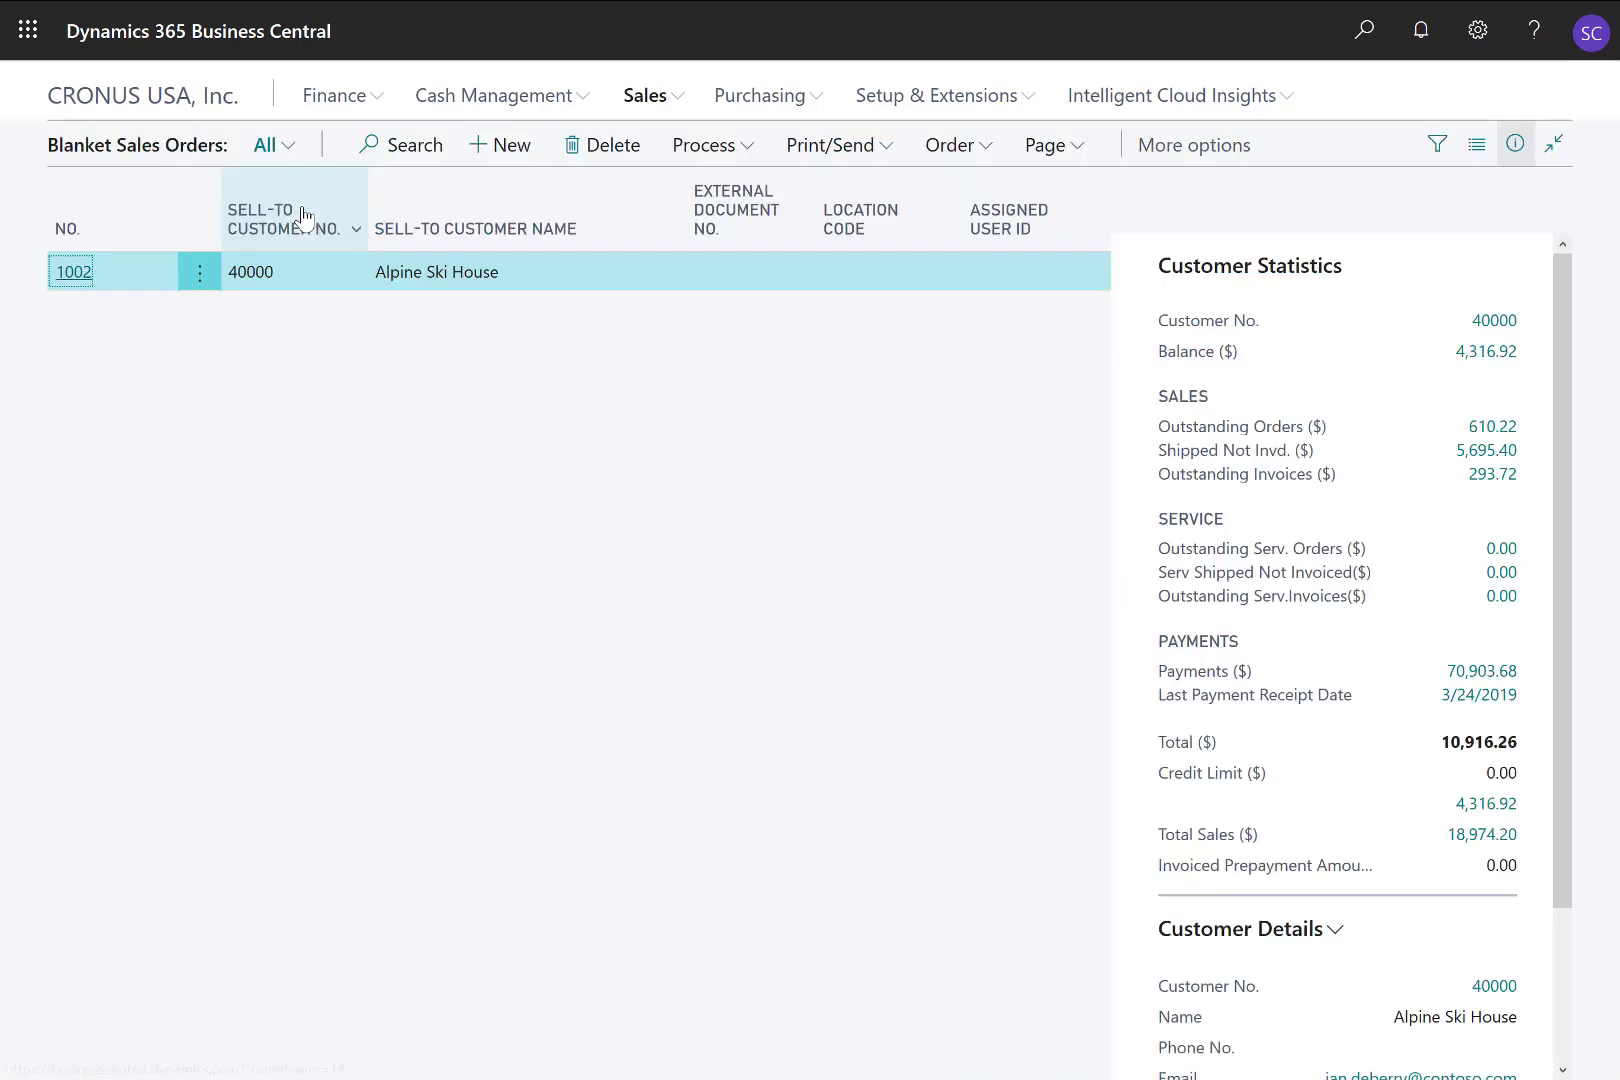
pyautogui.click(479, 150)
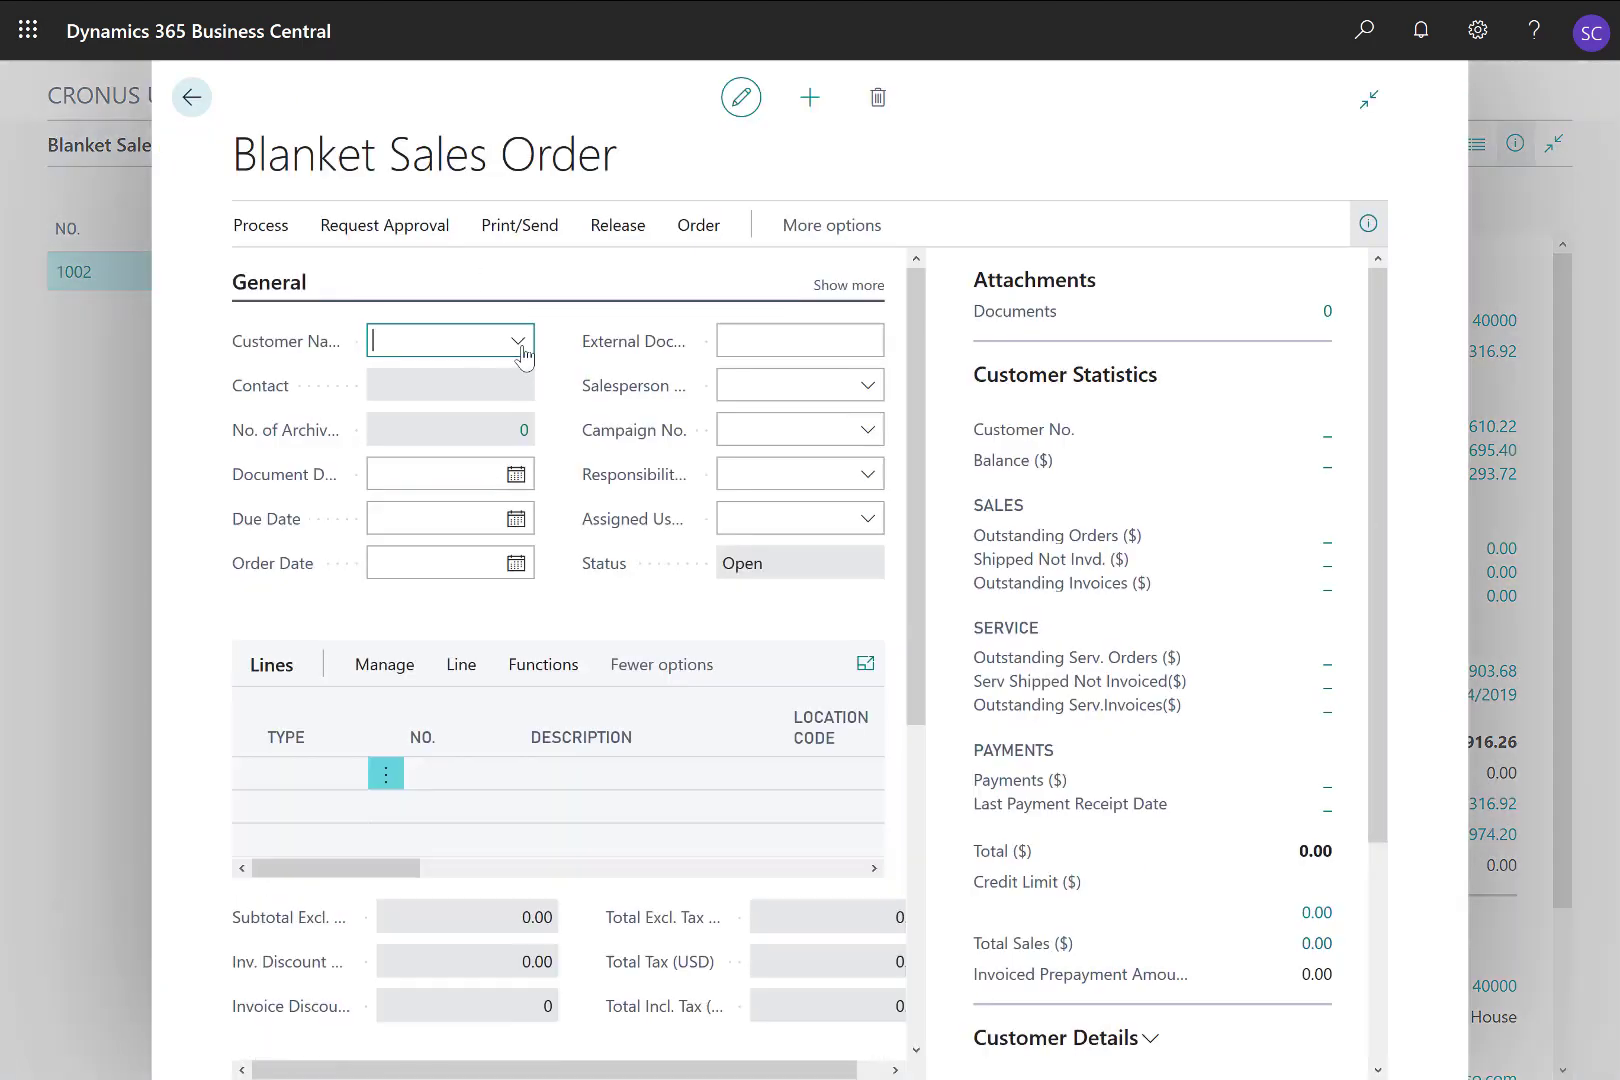
pyautogui.click(518, 343)
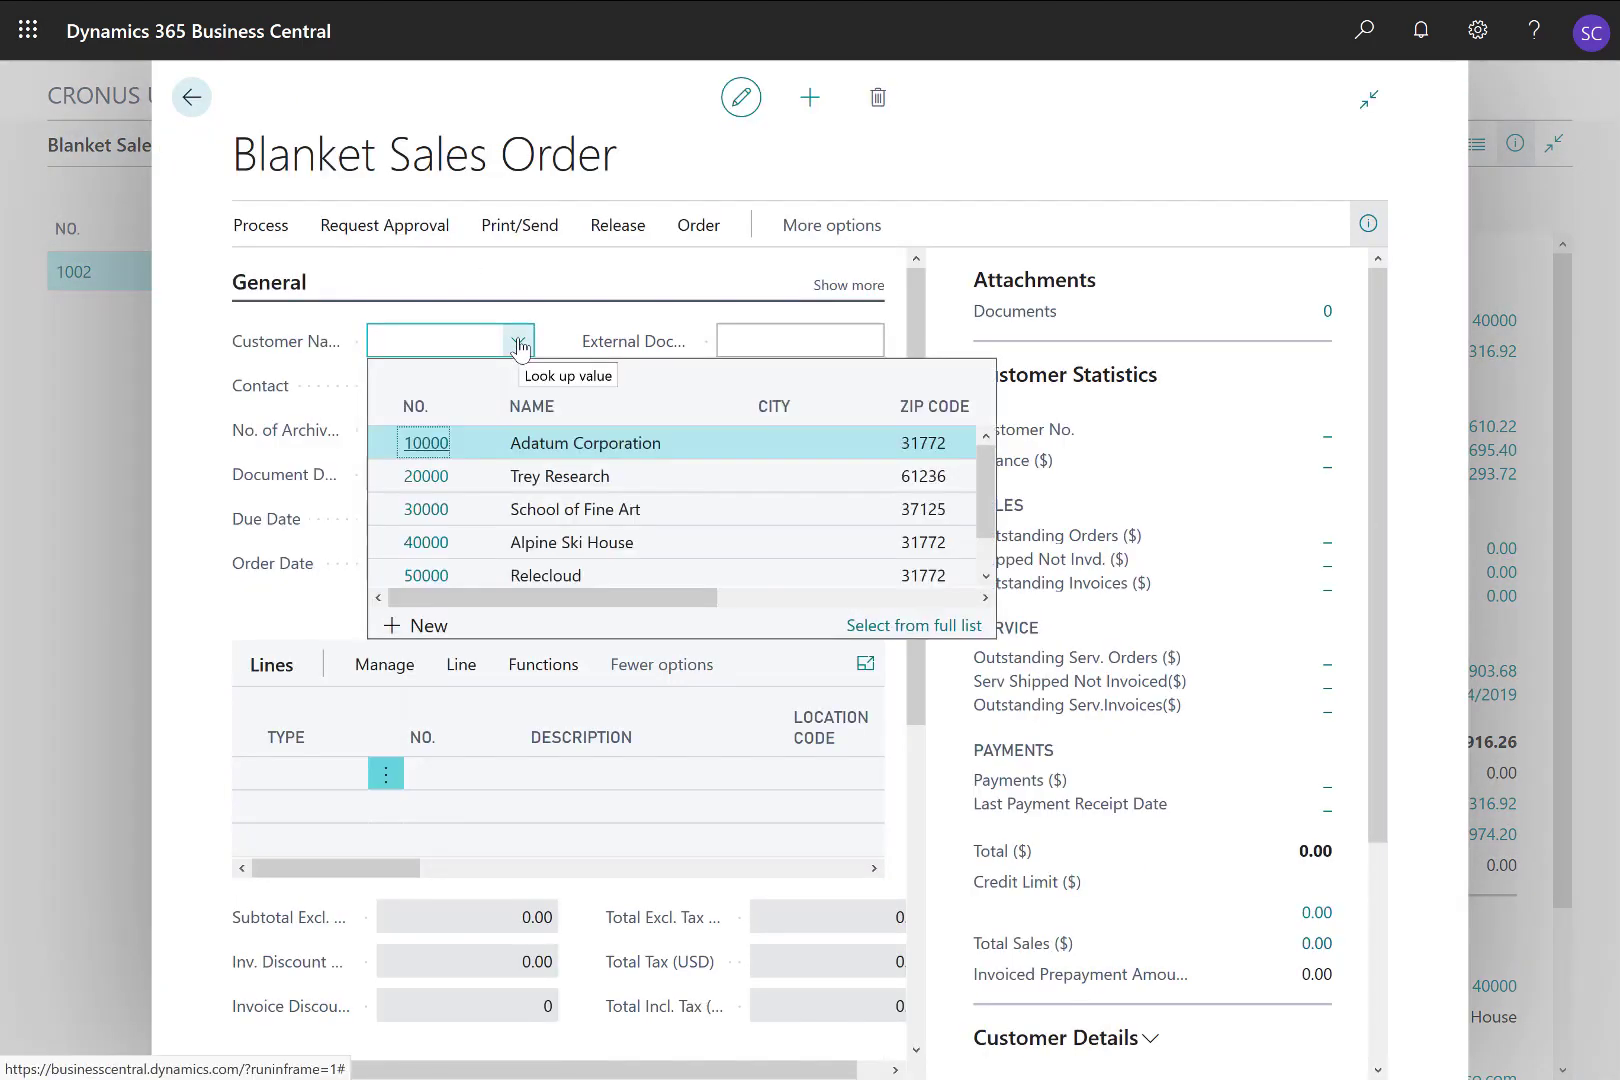
pyautogui.click(530, 582)
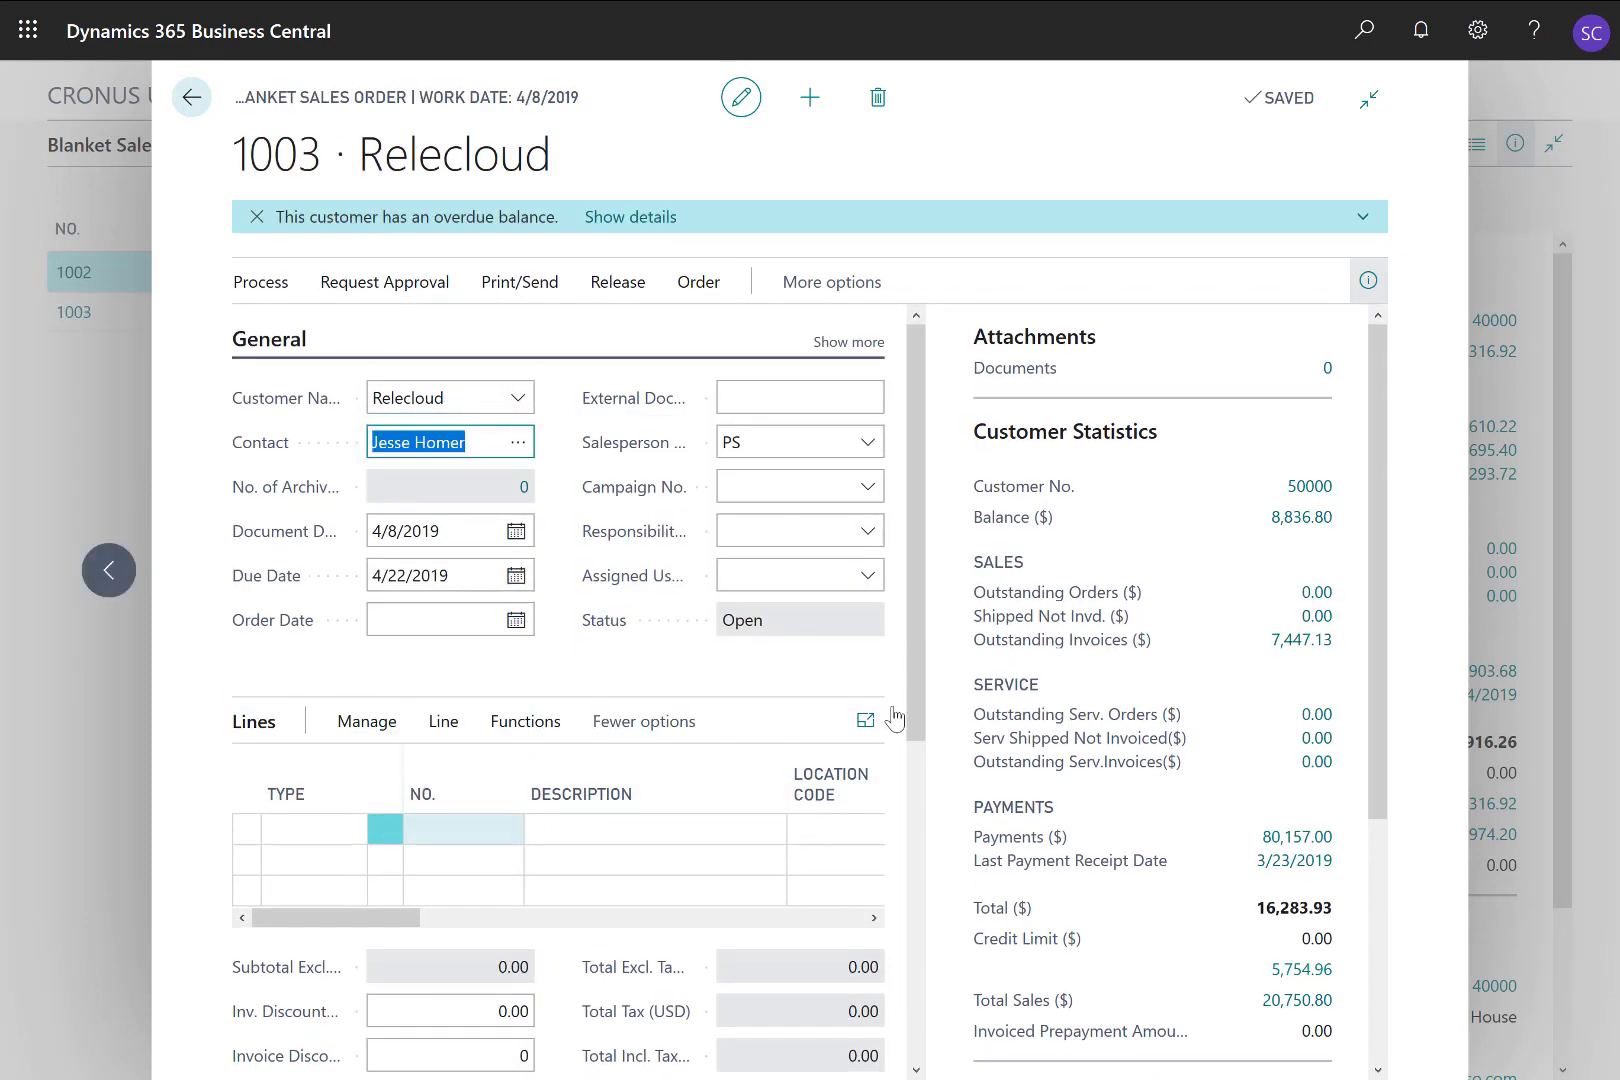
# Add an Item line for 1900-S, PARIS Guest Chair, black, with a quantity of 200.
pyautogui.moveTo(921, 672); pyautogui.dragTo(911, 754)
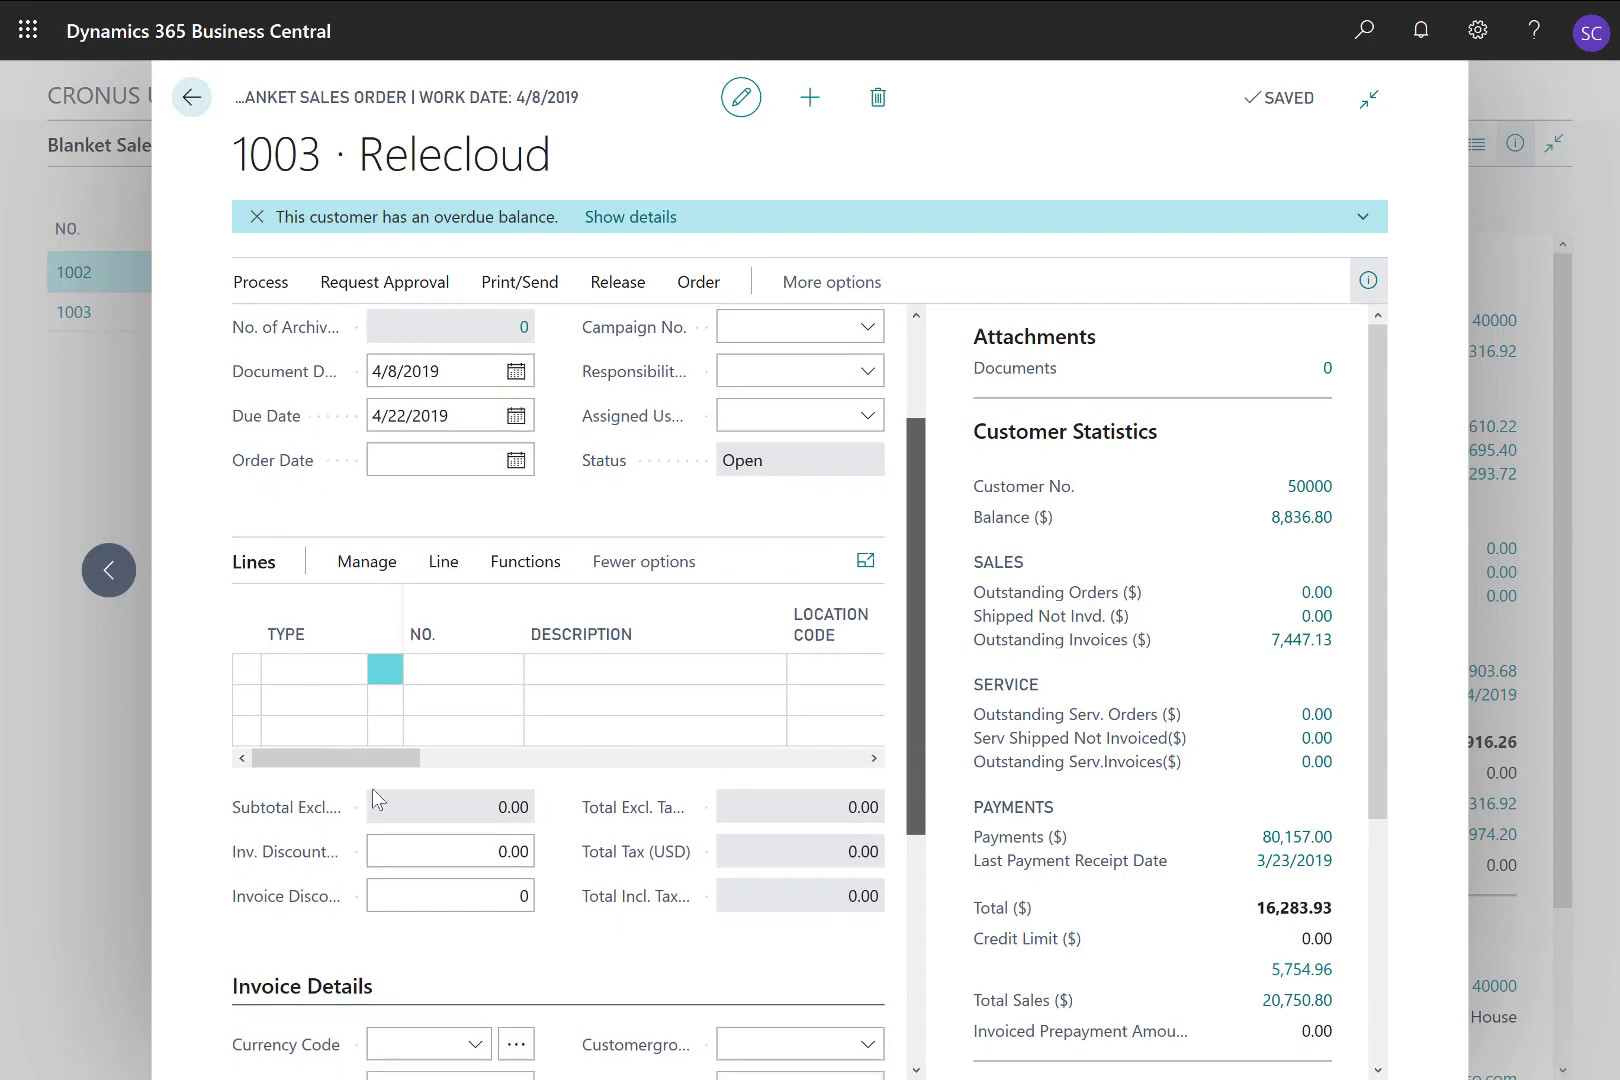
pyautogui.click(284, 666)
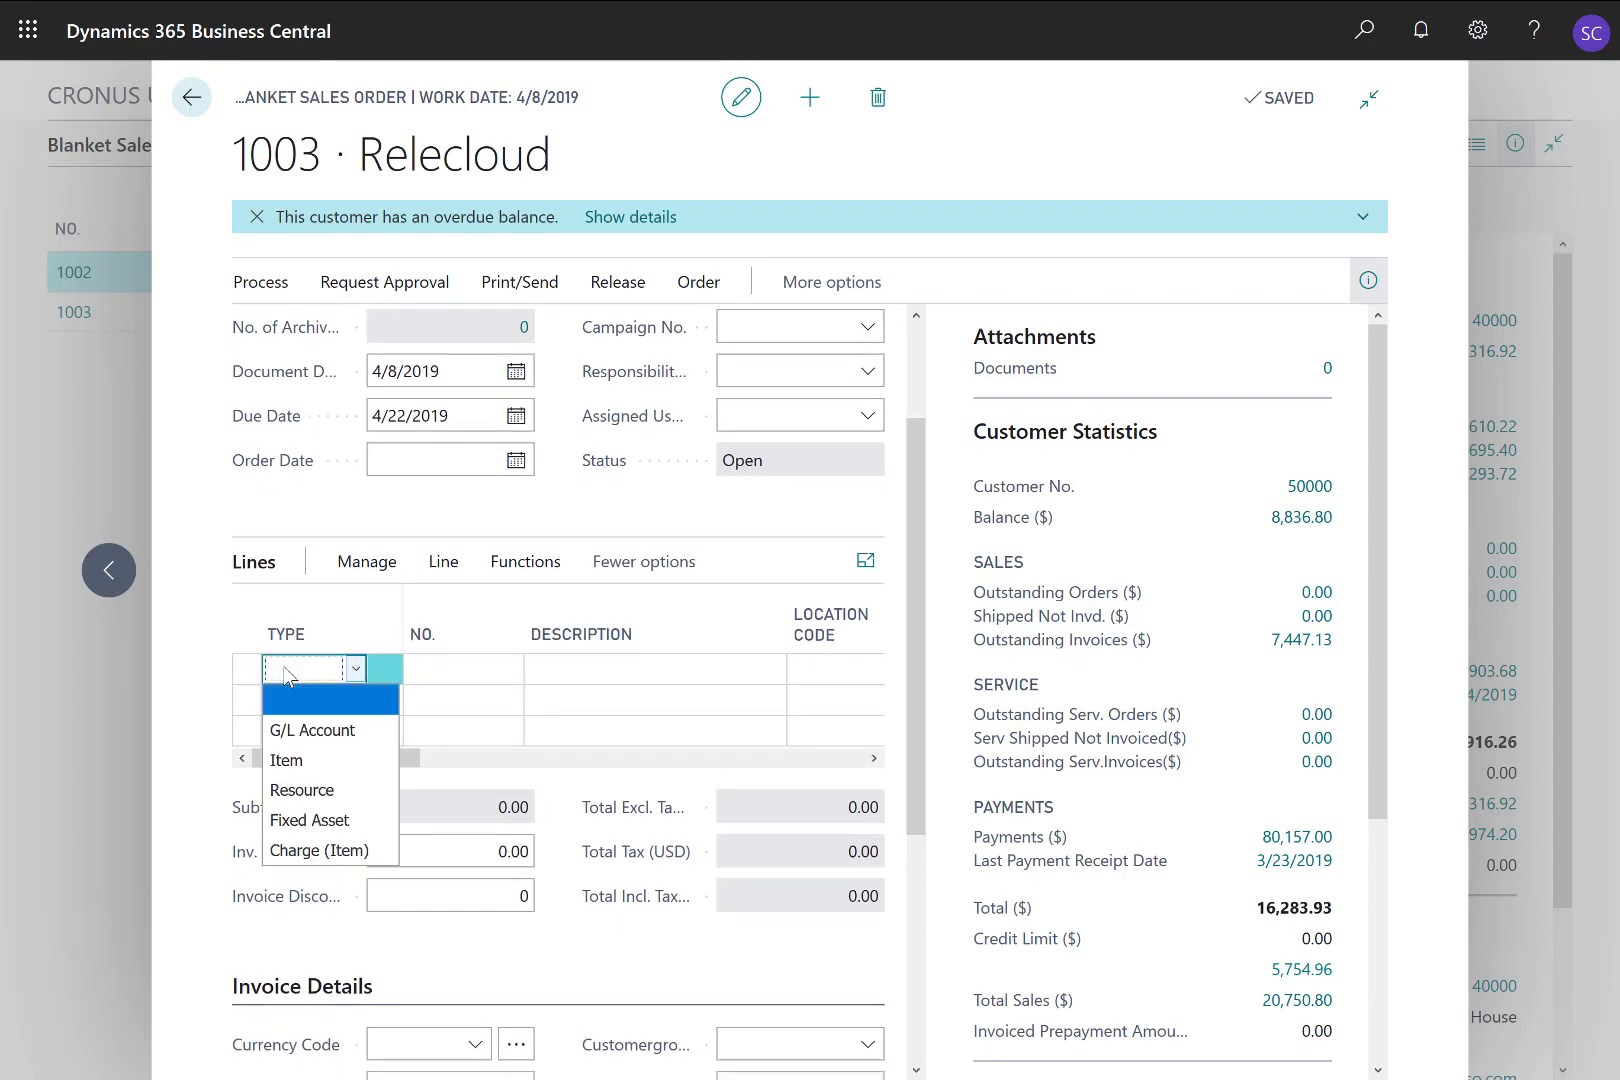
pyautogui.click(280, 759)
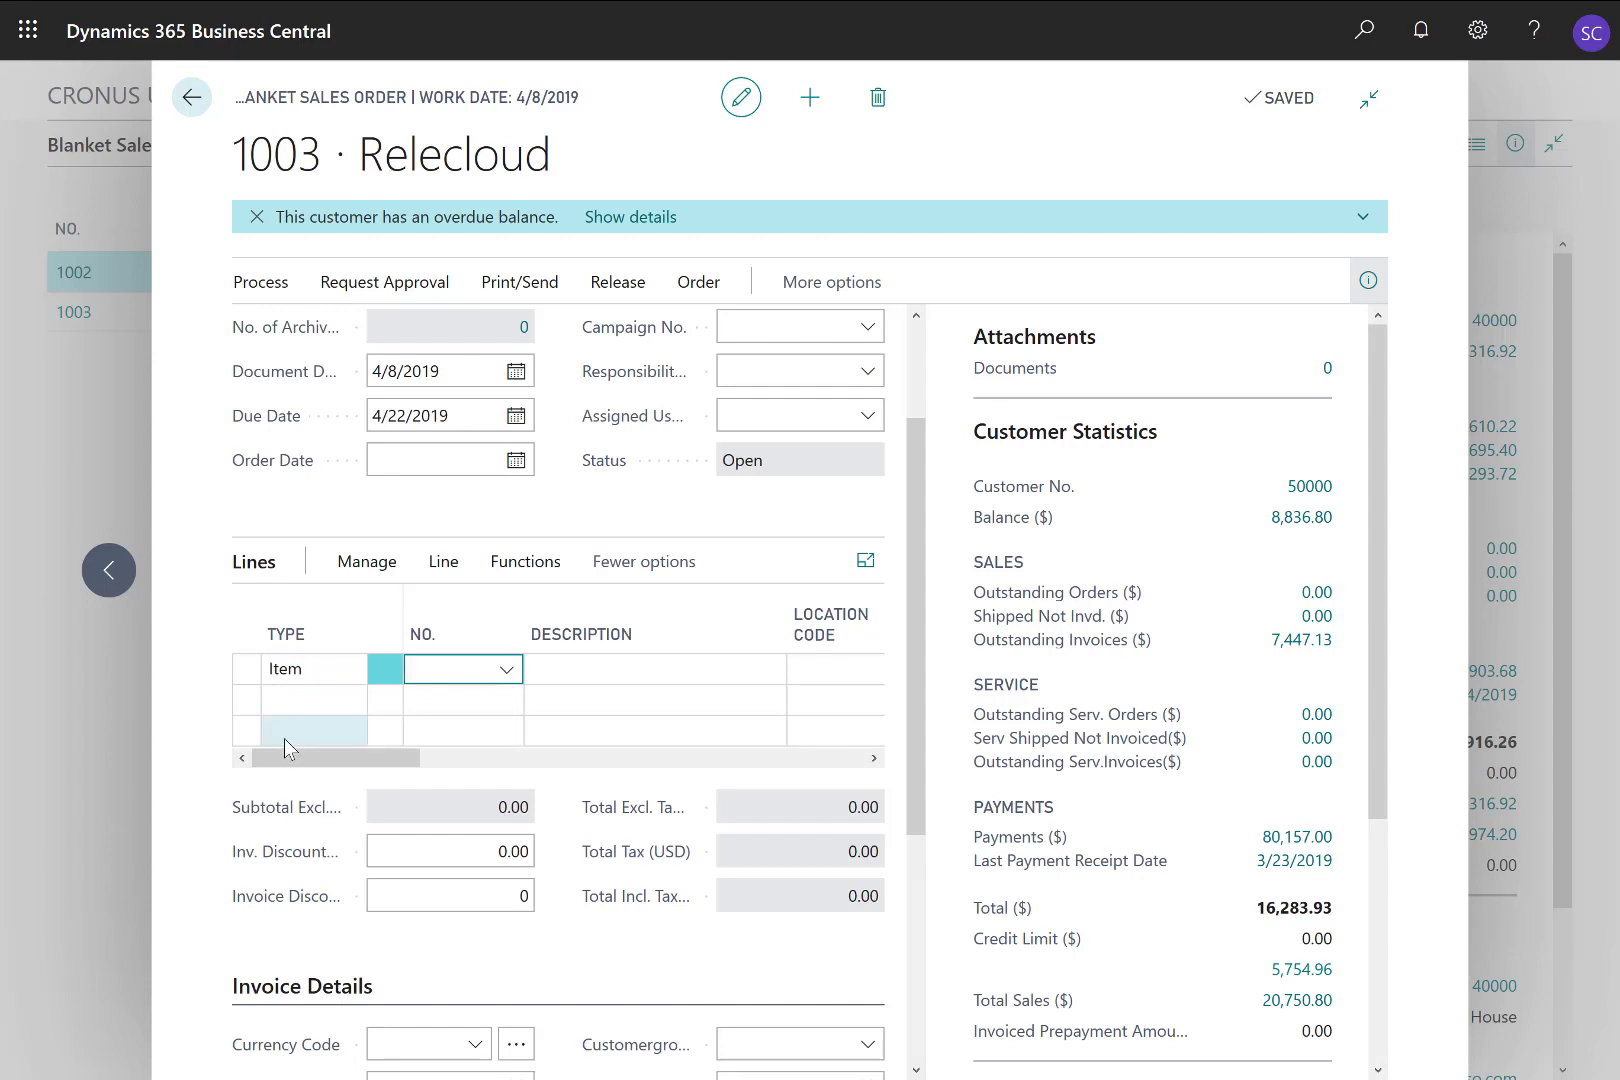
pyautogui.click(507, 669)
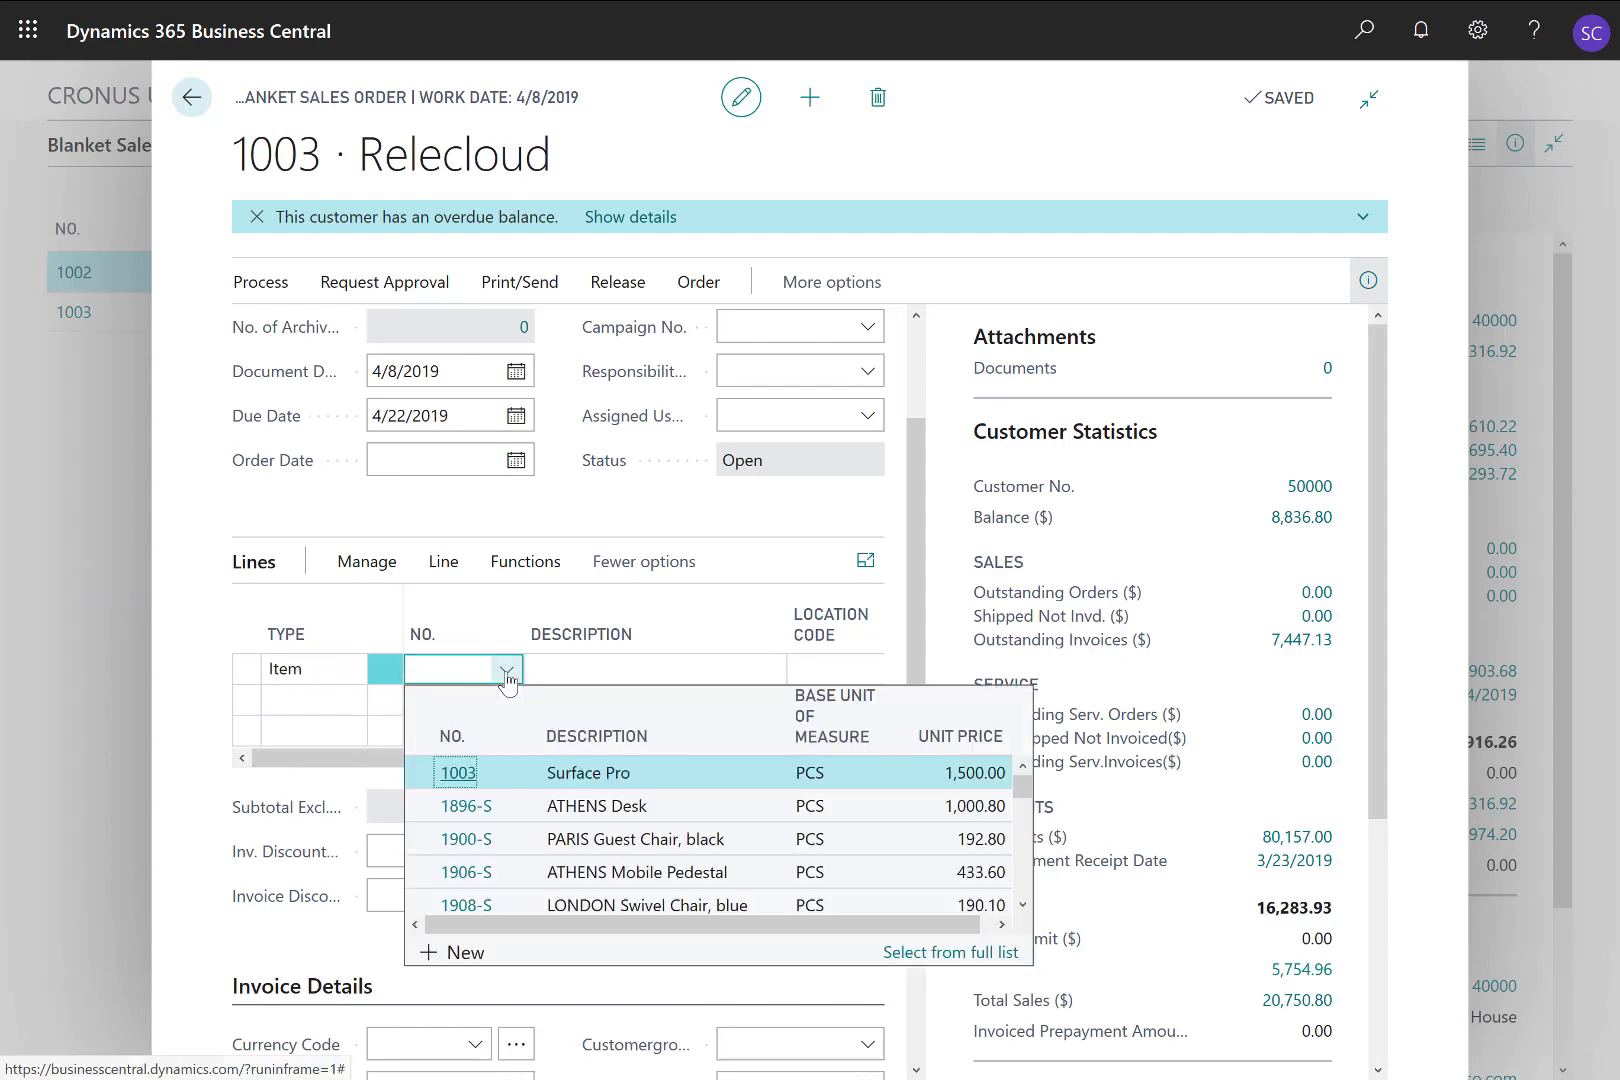
pyautogui.click(585, 848)
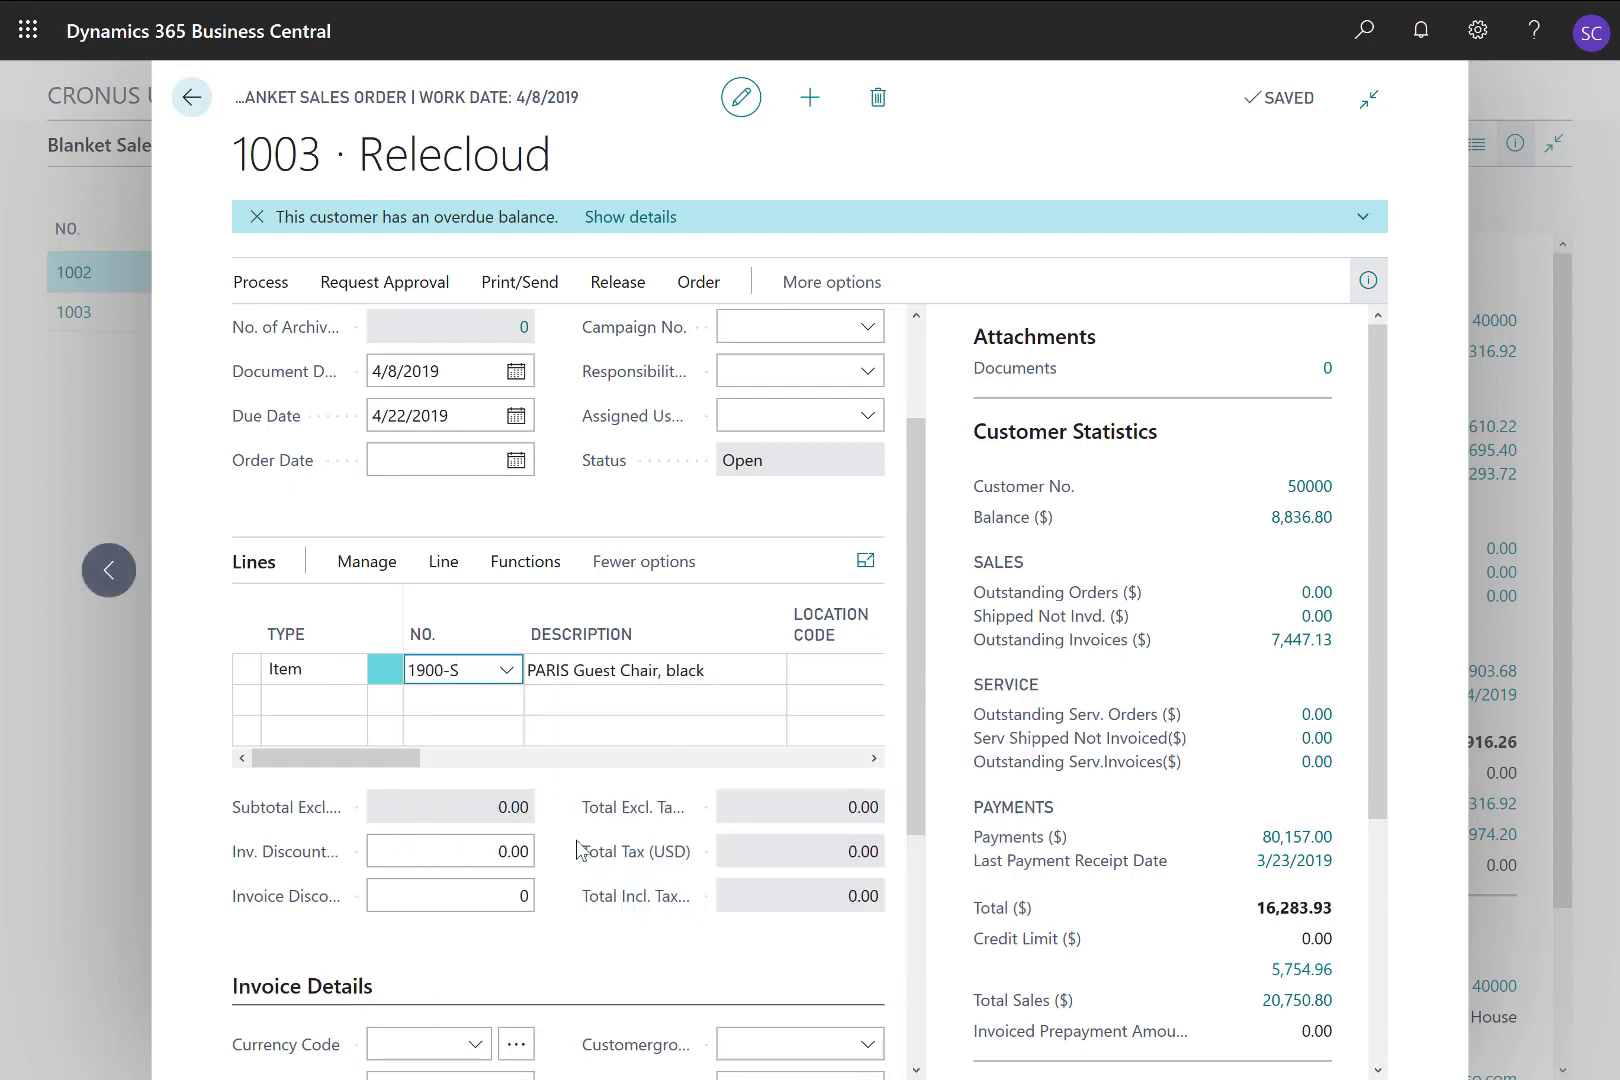
pyautogui.press('Tab')
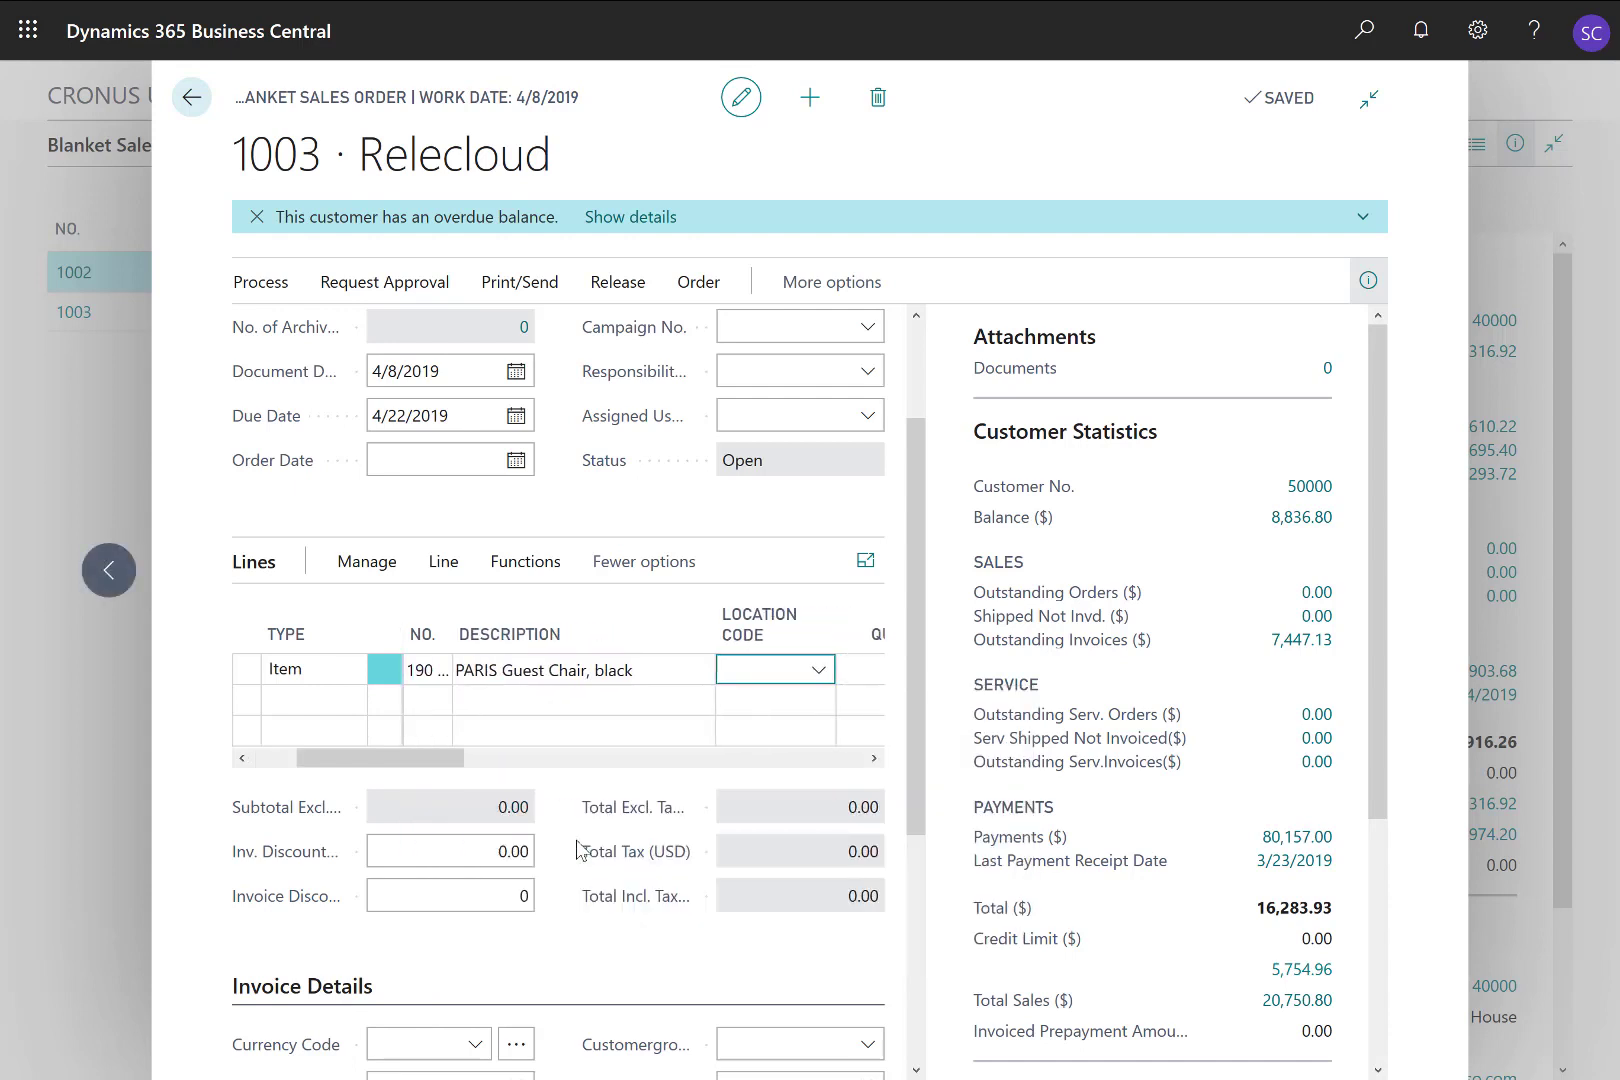
pyautogui.press('Tab')
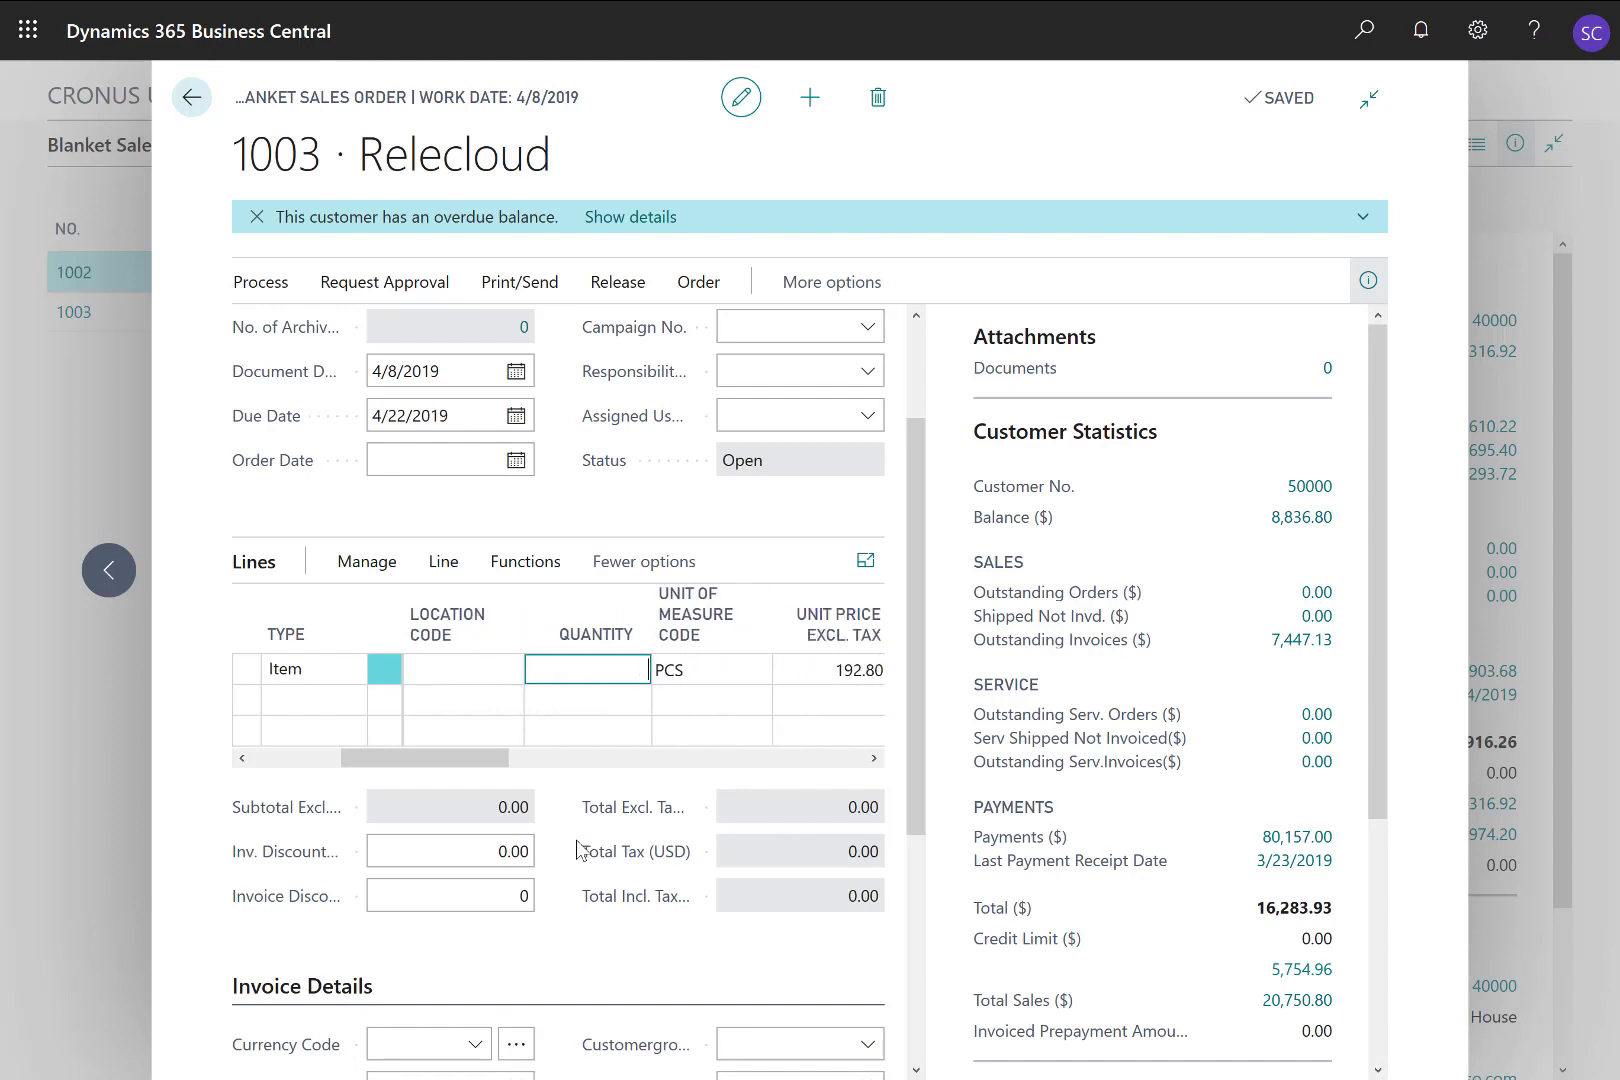
pyautogui.write('200')
pyautogui.press('Tab')
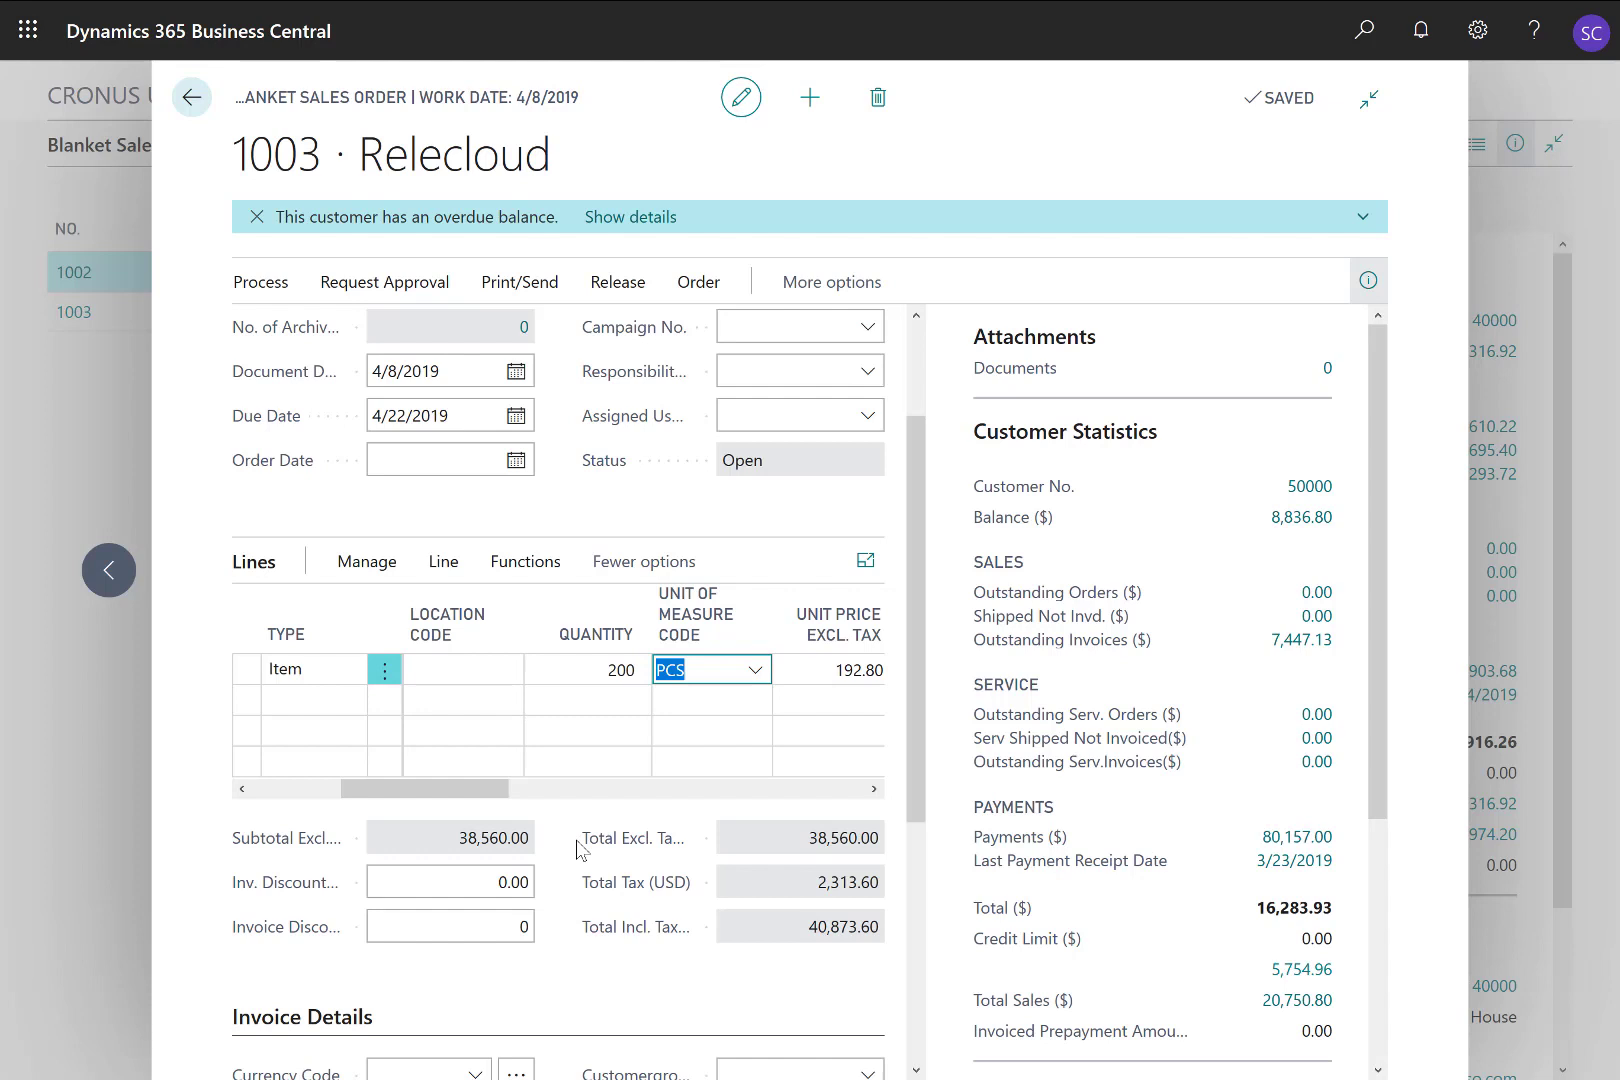
# Set the line discount on the guest chair line to 20%.
pyautogui.press('Tab')
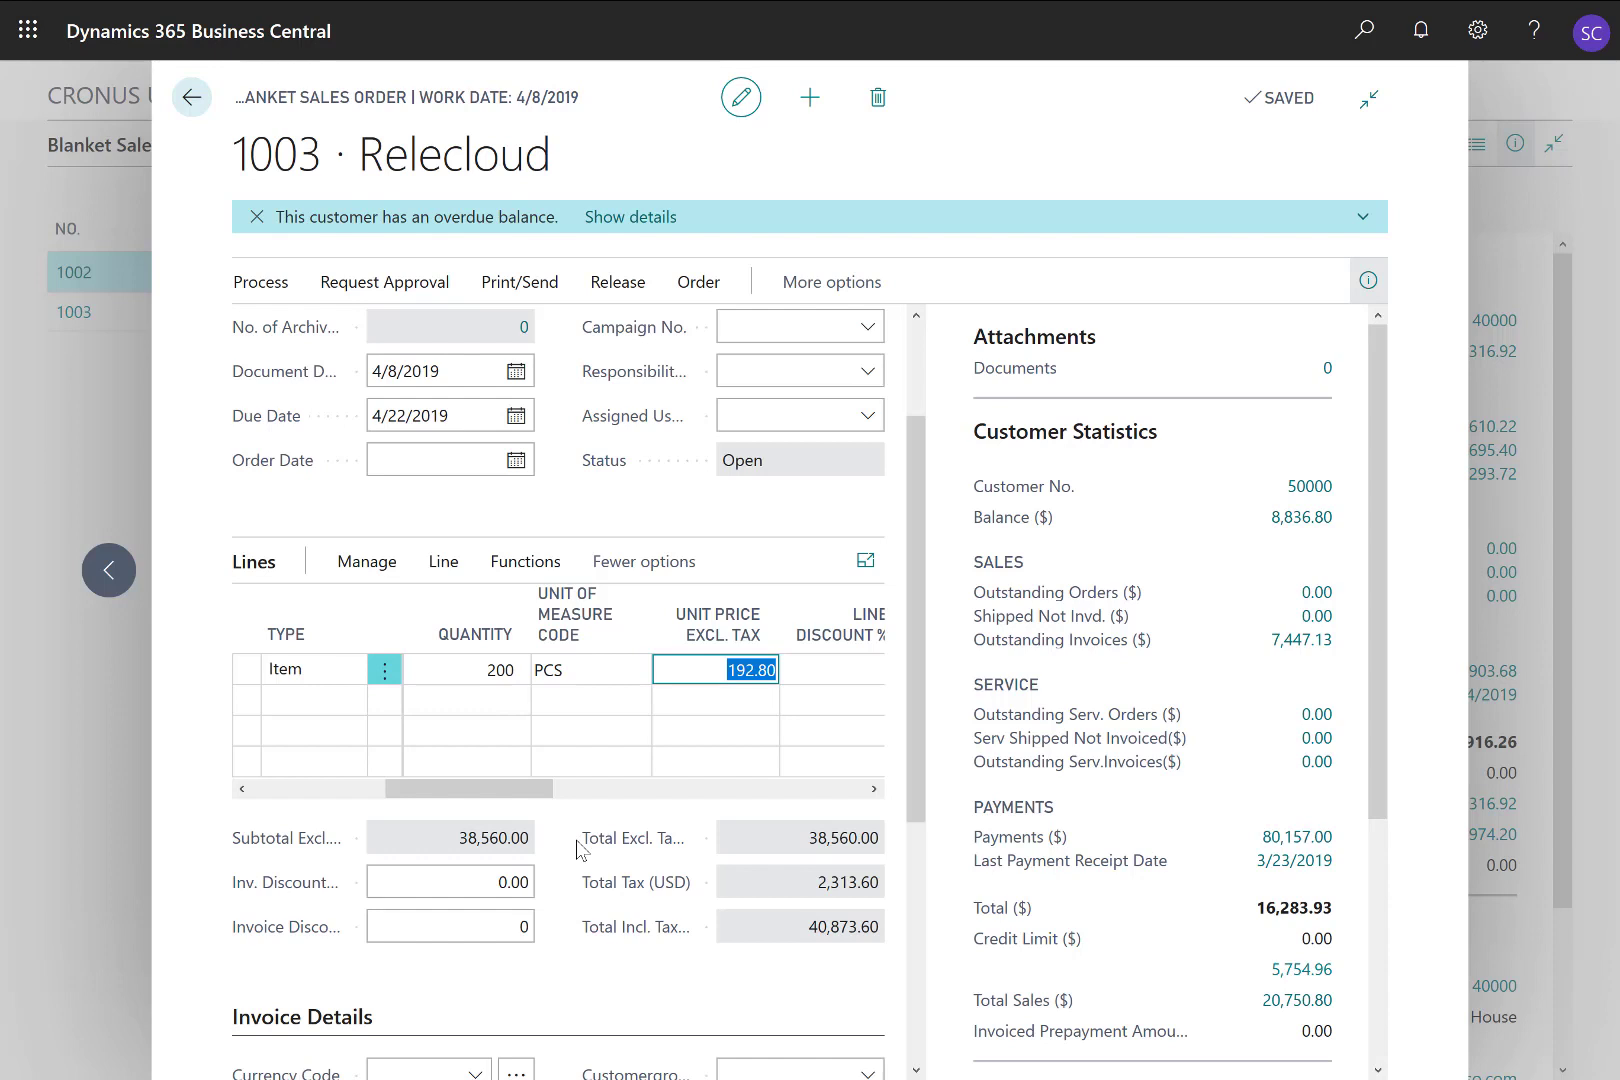
pyautogui.moveTo(526, 788); pyautogui.dragTo(577, 786)
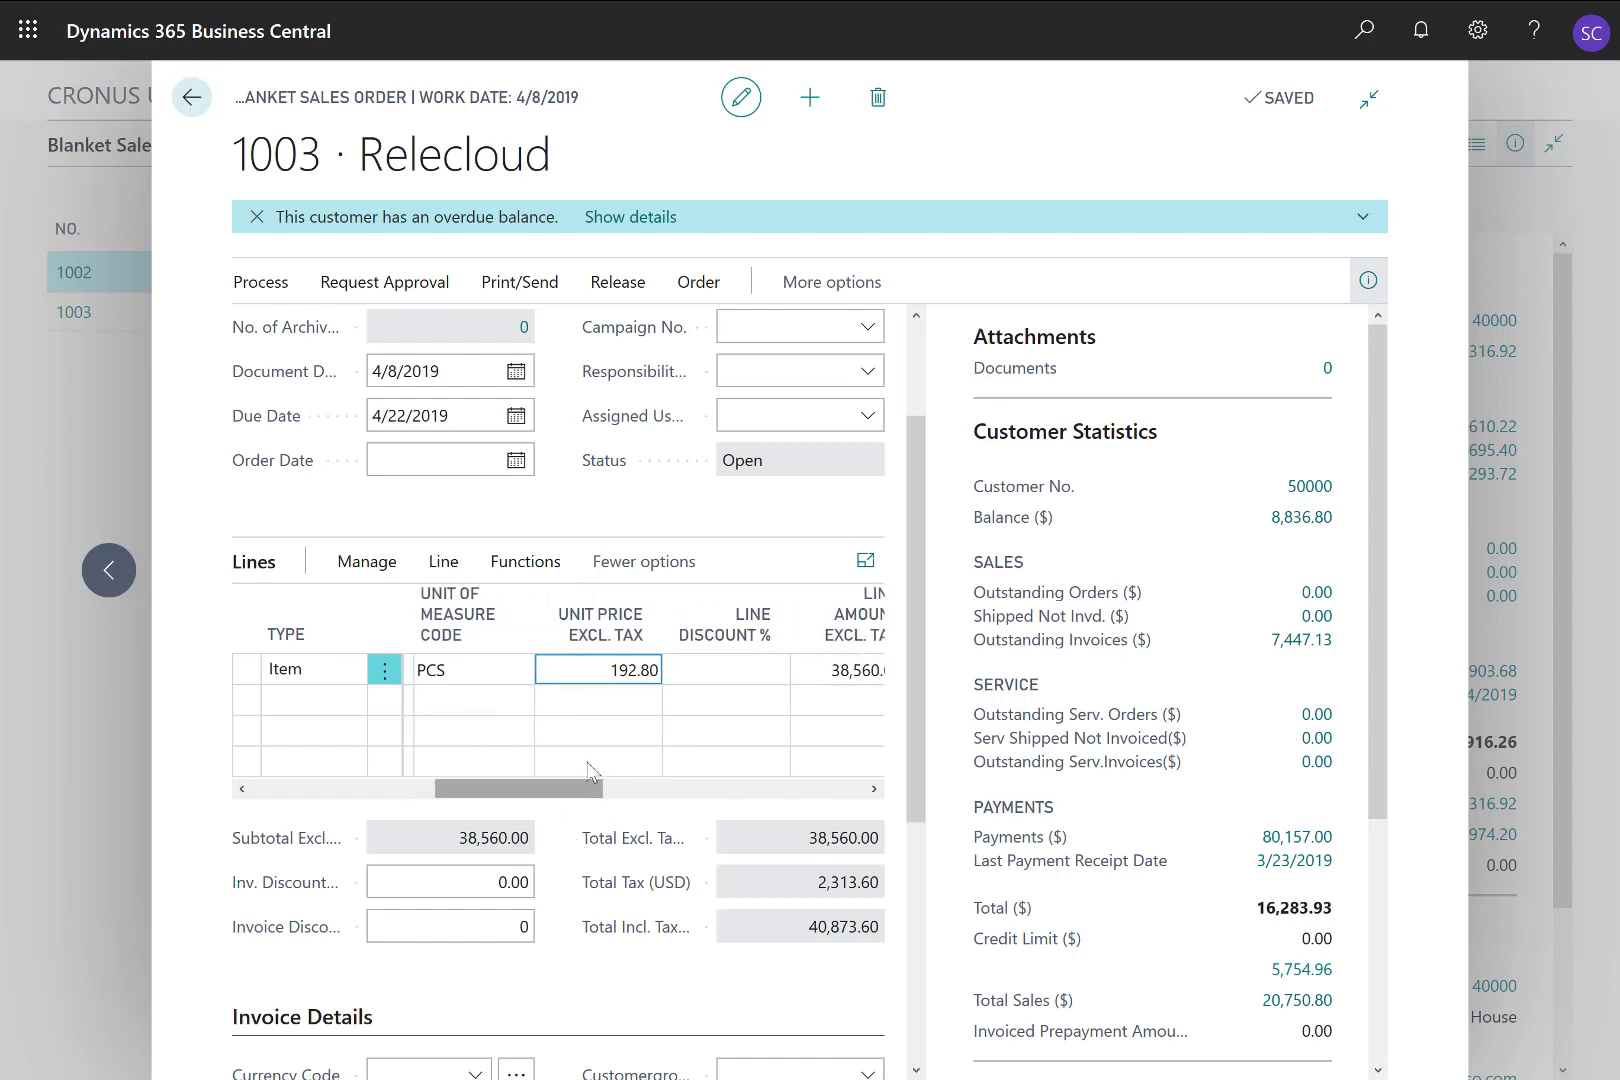
pyautogui.click(716, 669)
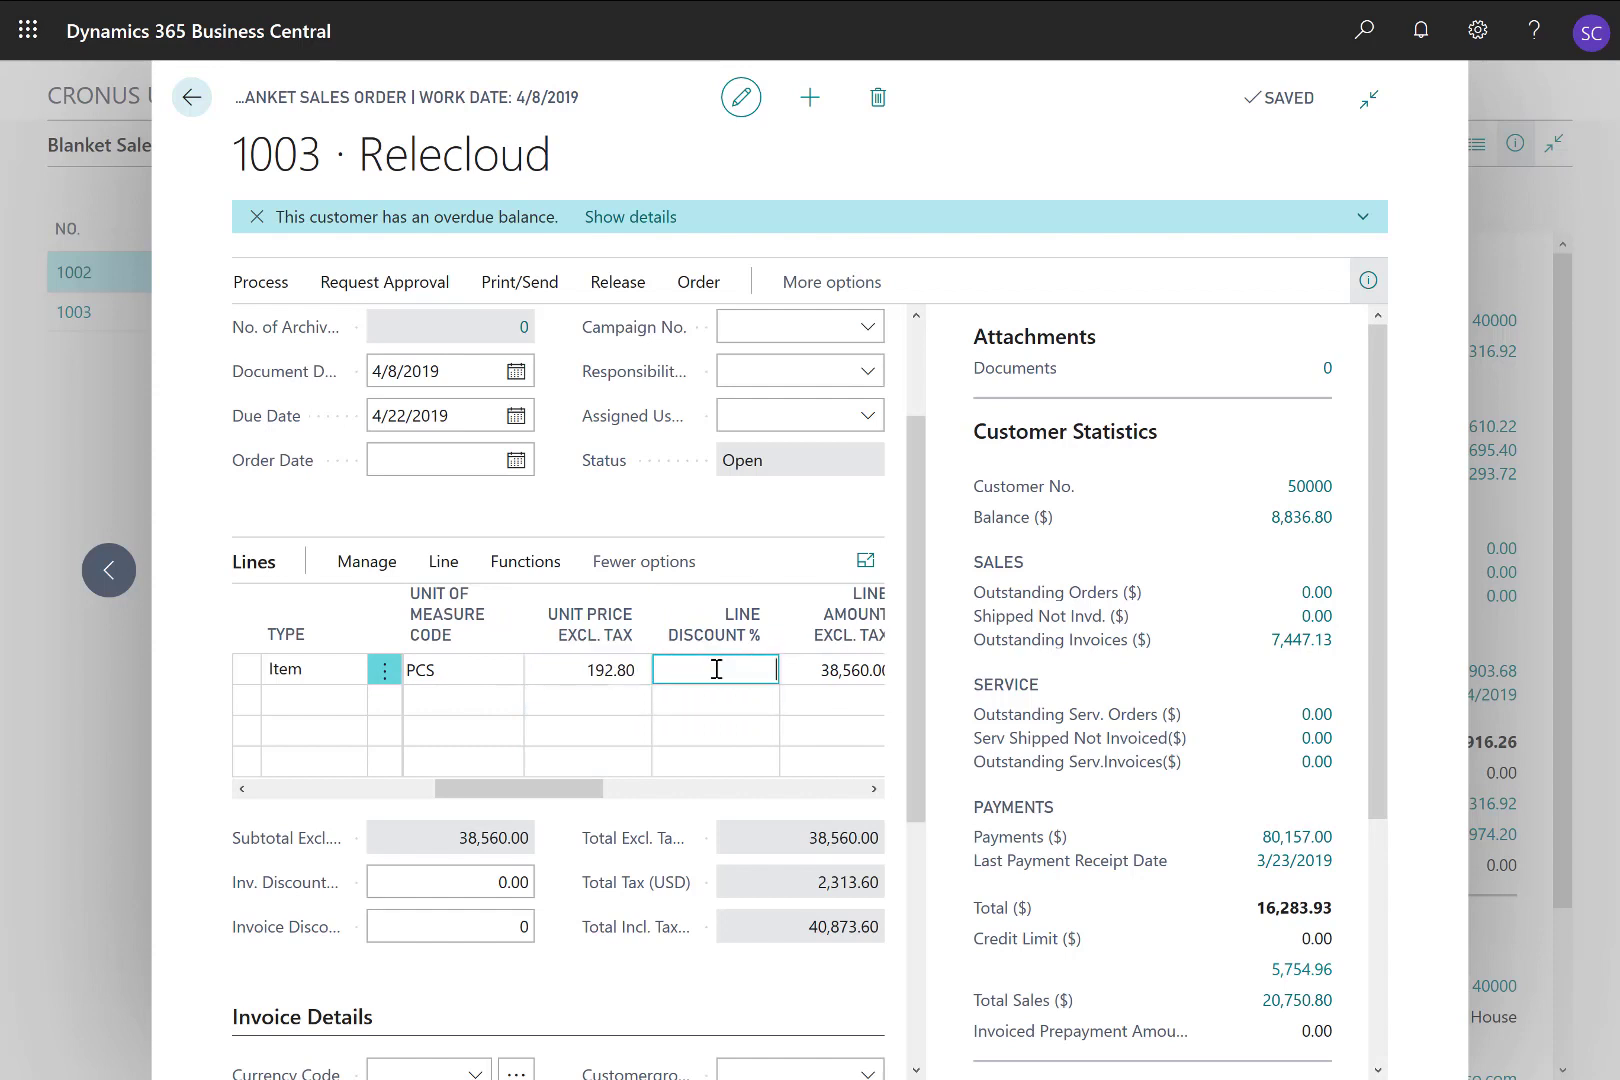
pyautogui.write('20')
pyautogui.hotkey('shift', 'Tab')
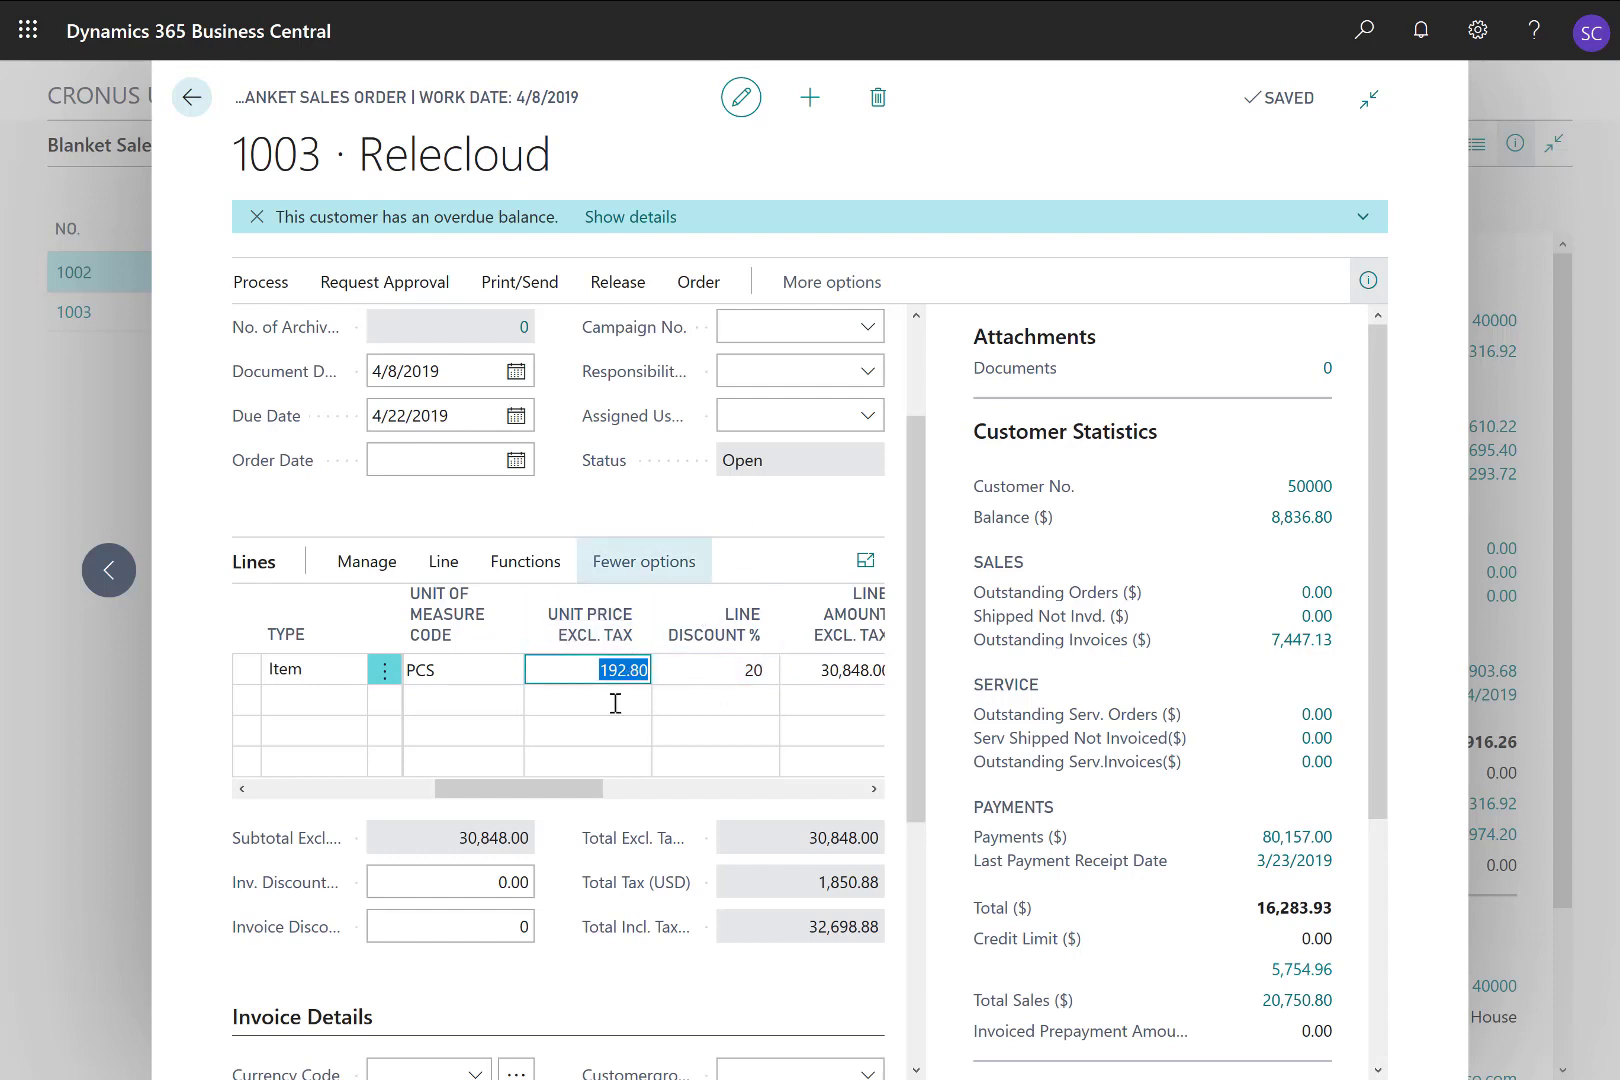
# Set the quantity to ship on the guest chair line to 40.
pyautogui.click(553, 789)
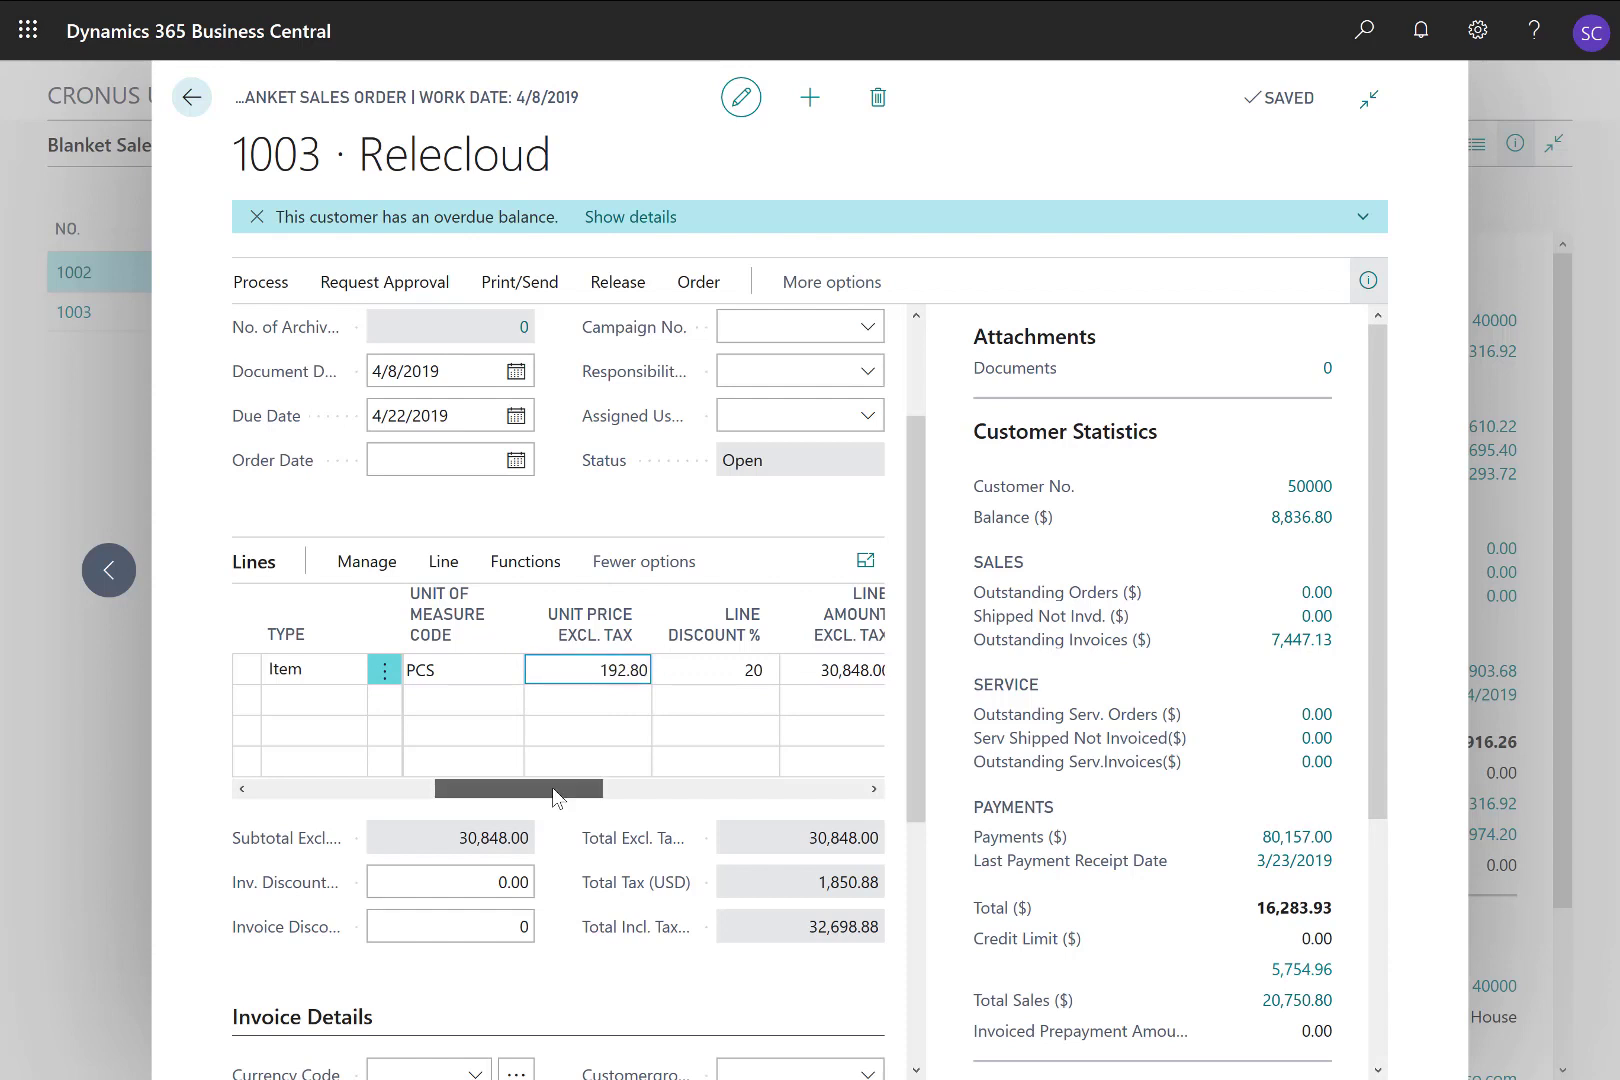
pyautogui.moveTo(552, 787); pyautogui.dragTo(642, 796)
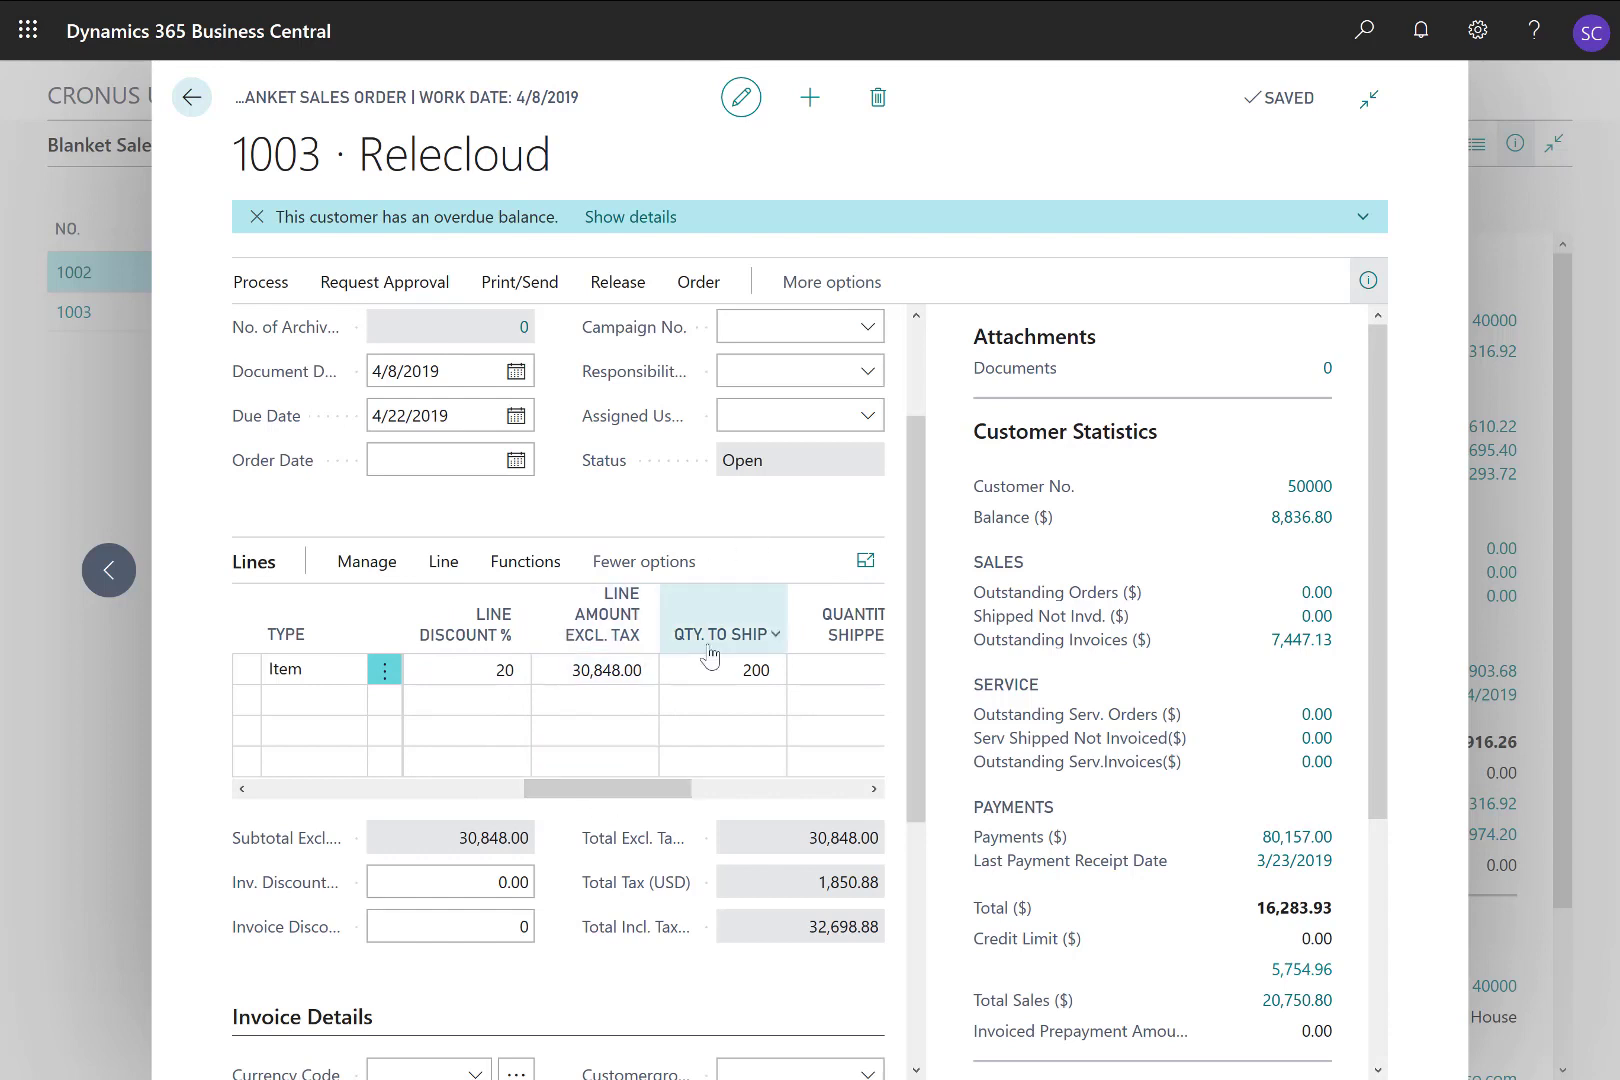
pyautogui.click(733, 677)
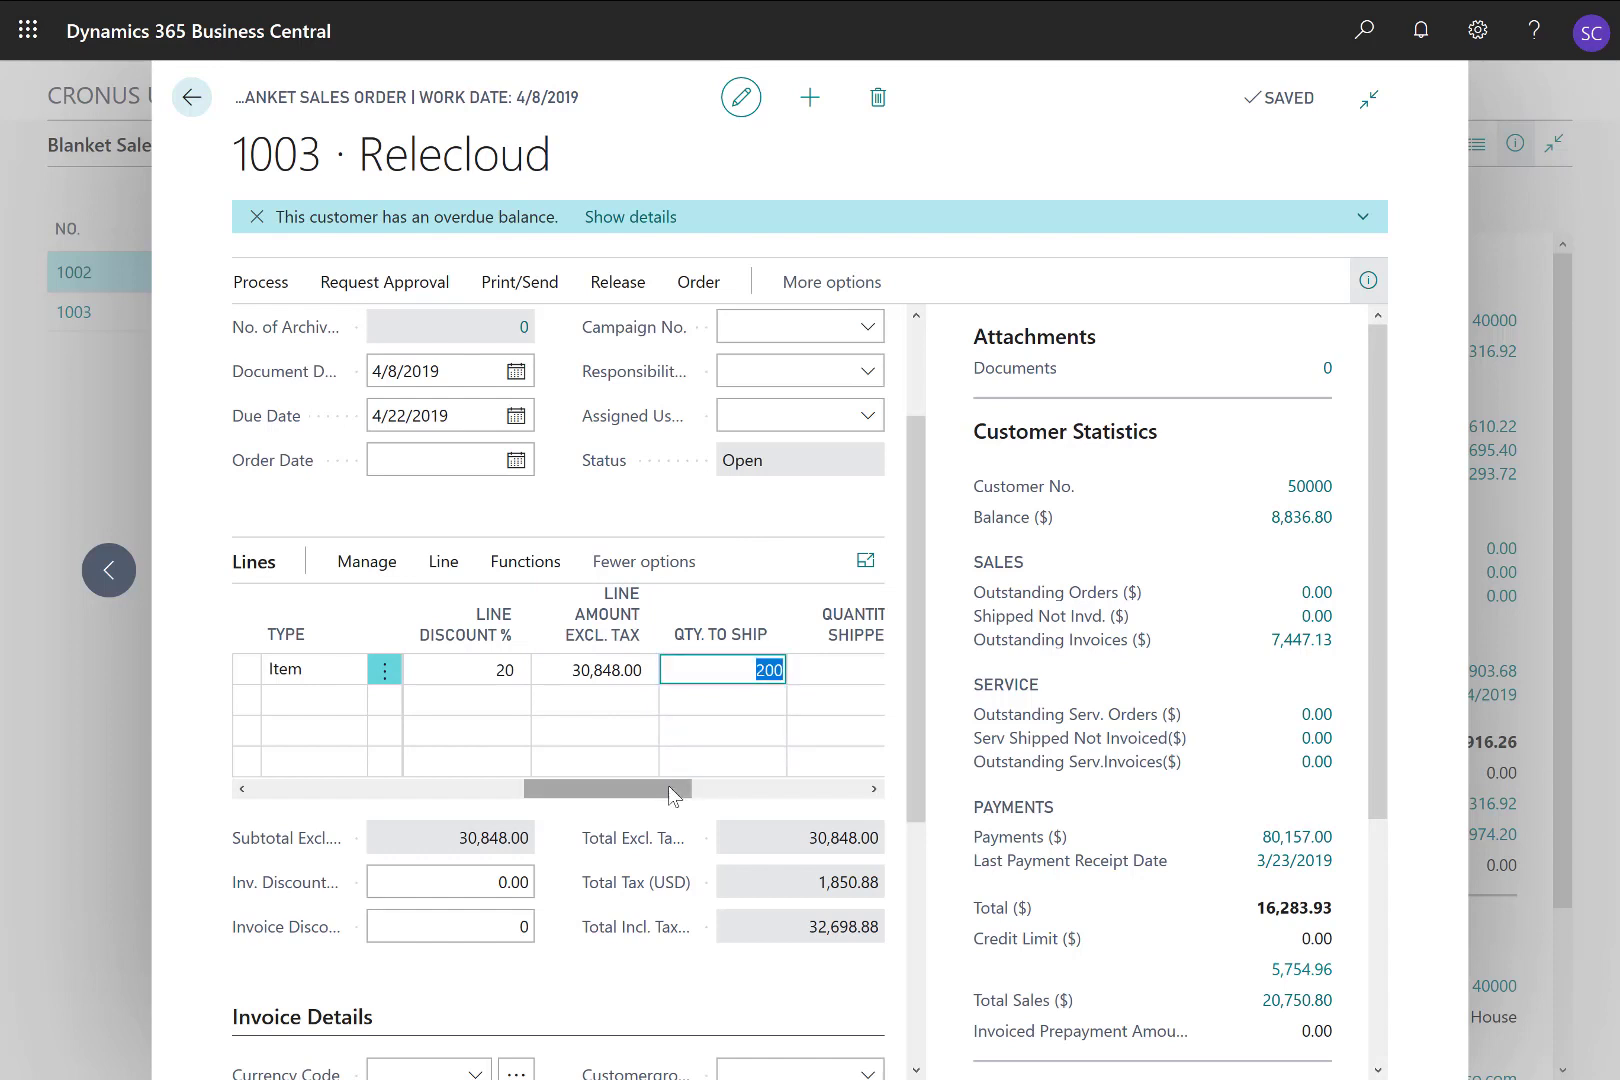
pyautogui.write('40')
pyautogui.press('Tab')
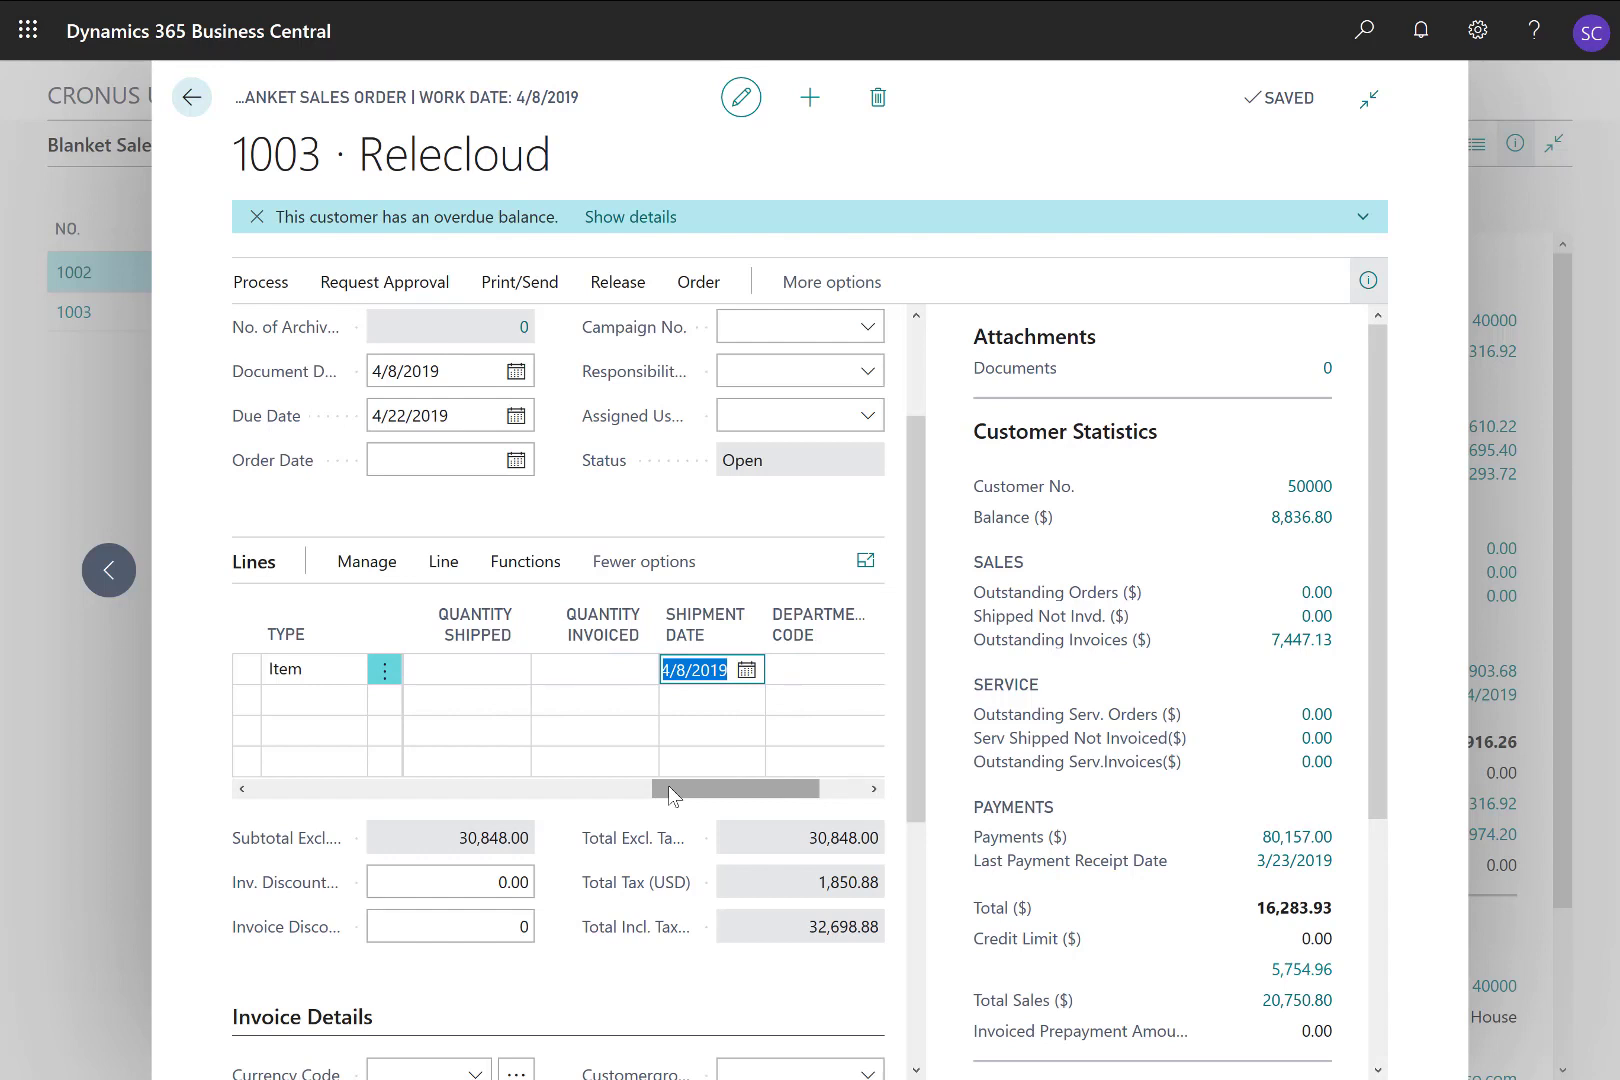
# Make a sales order from the blanket order and acknowledge its creation.
pyautogui.click(262, 287)
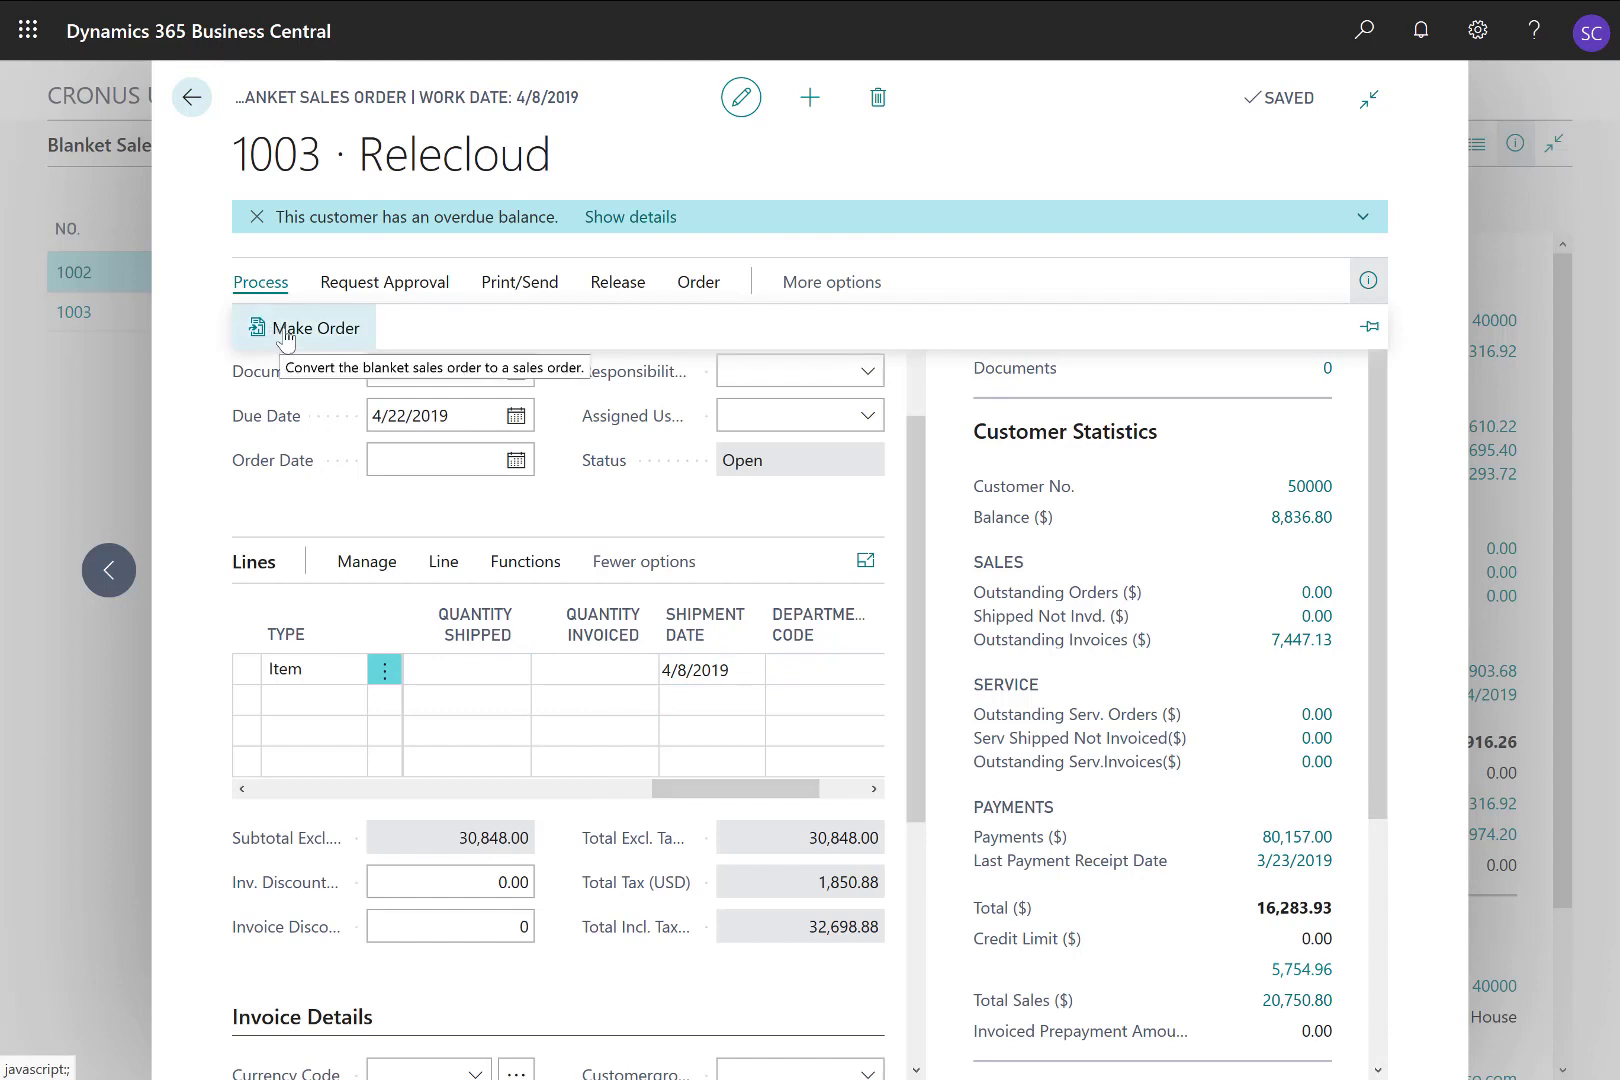
pyautogui.click(282, 335)
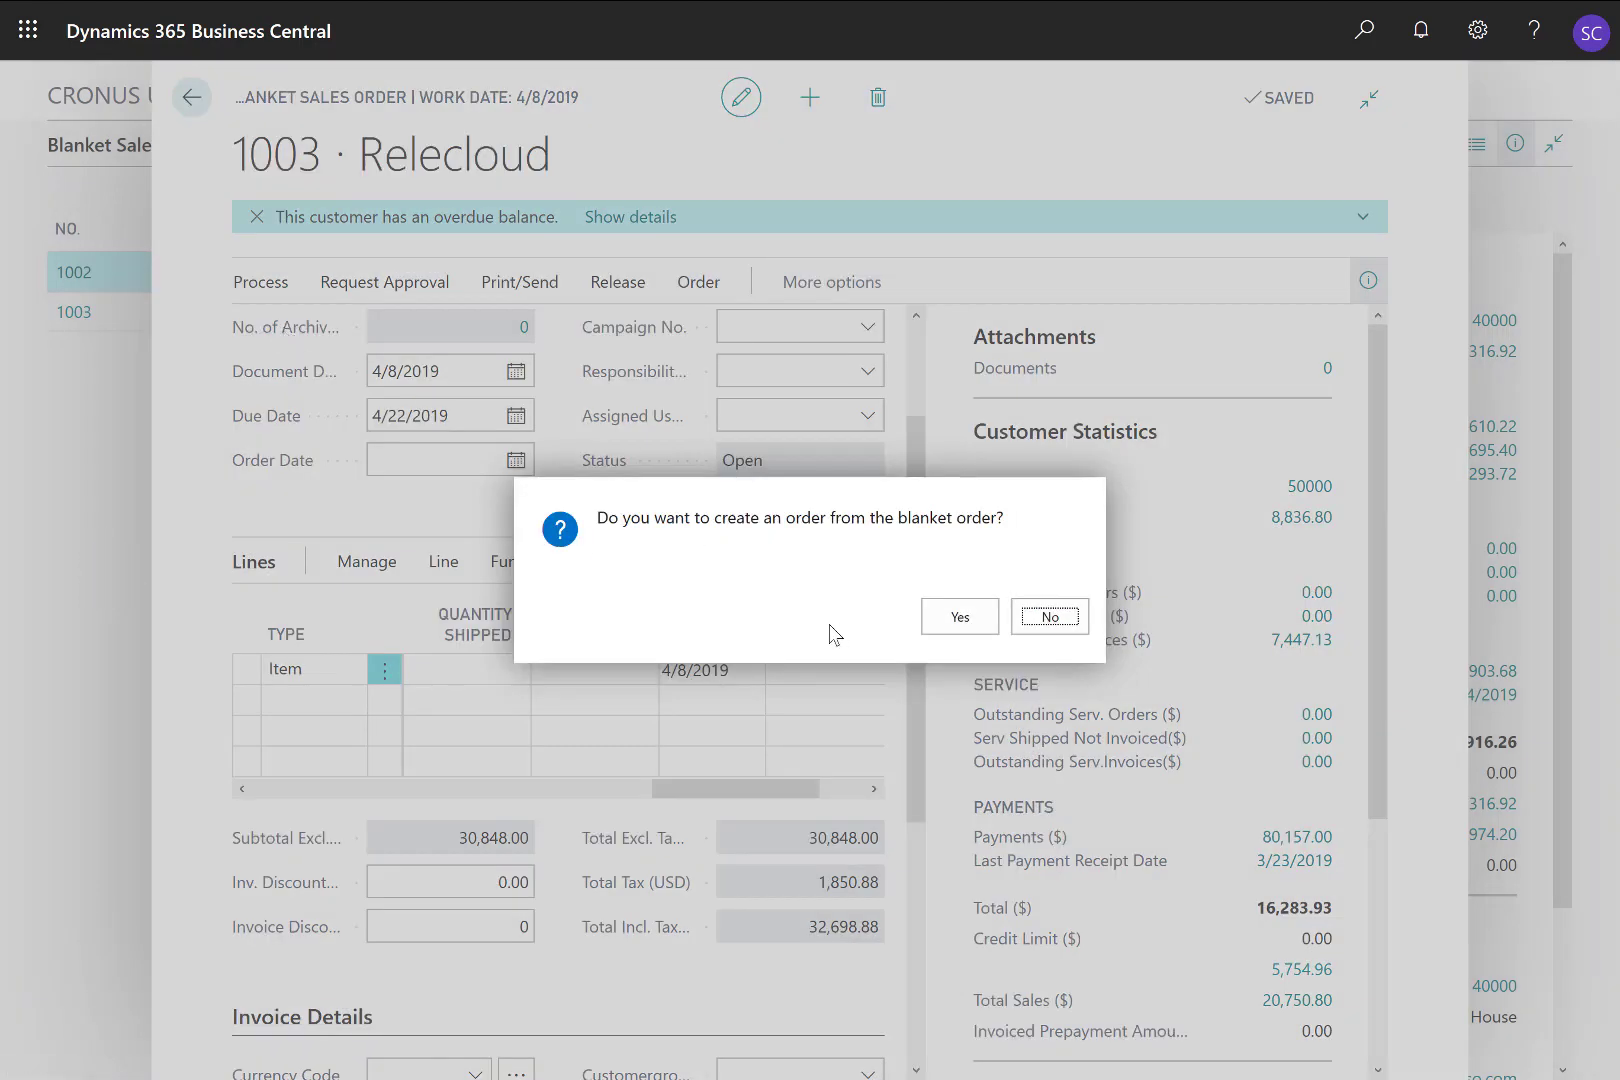
pyautogui.click(957, 622)
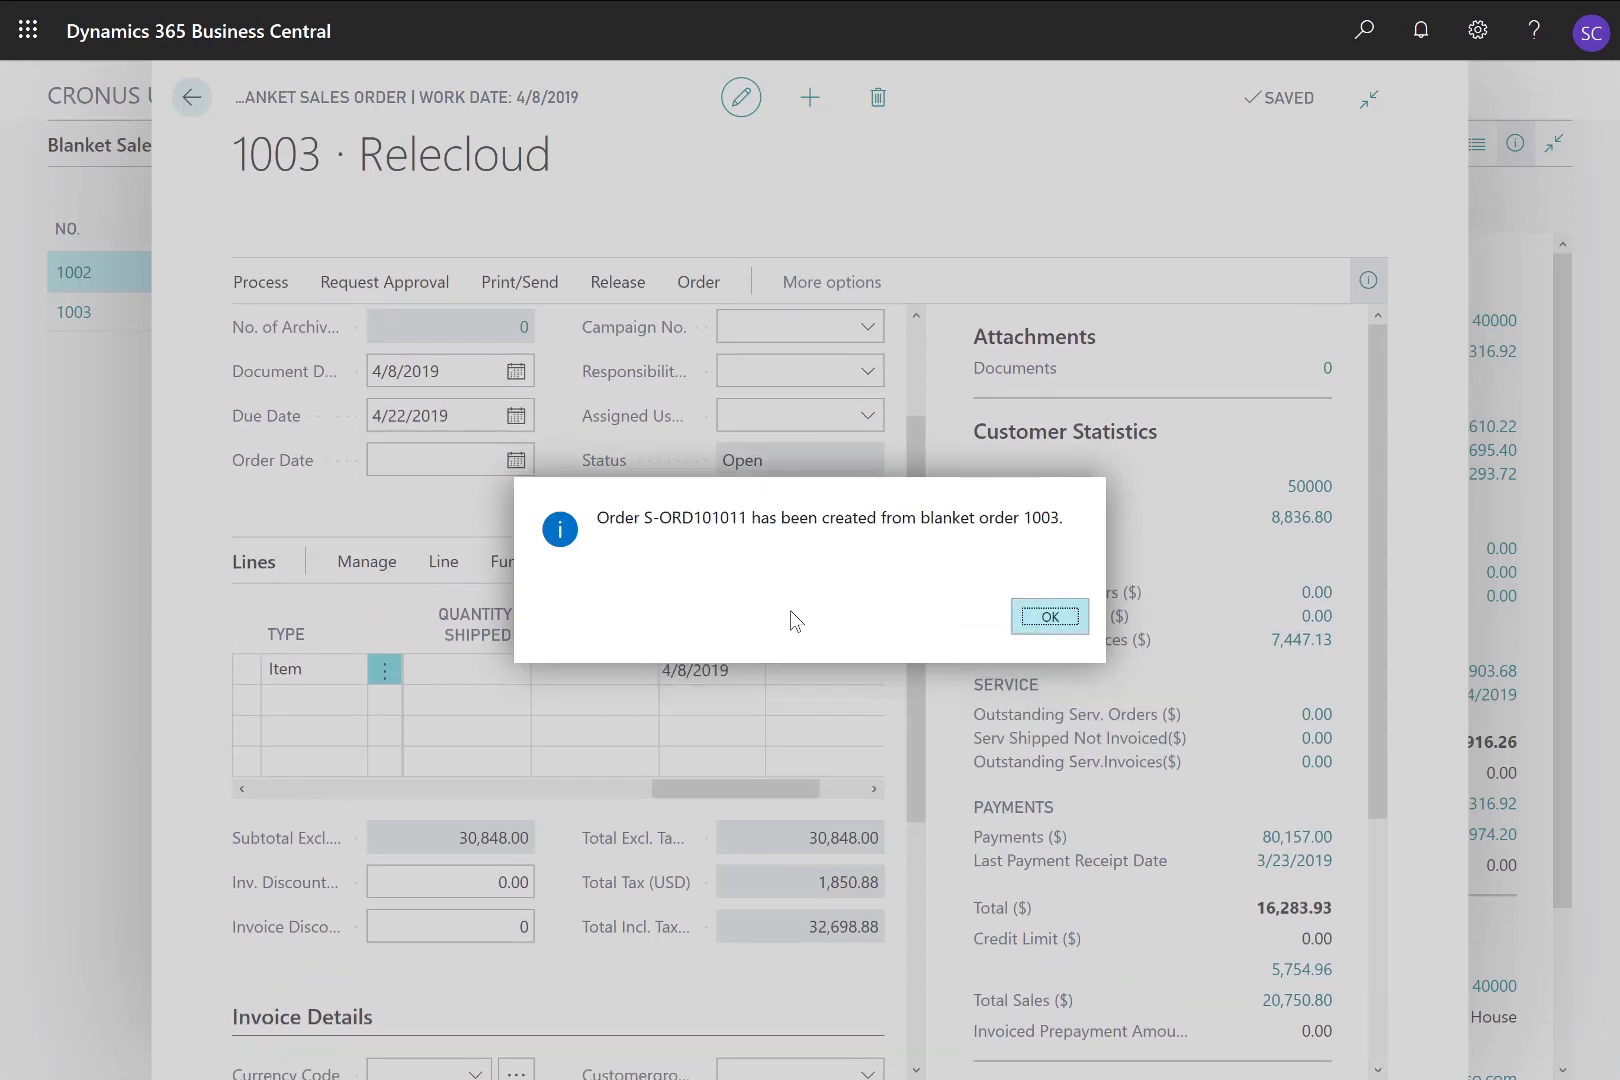
pyautogui.click(1040, 620)
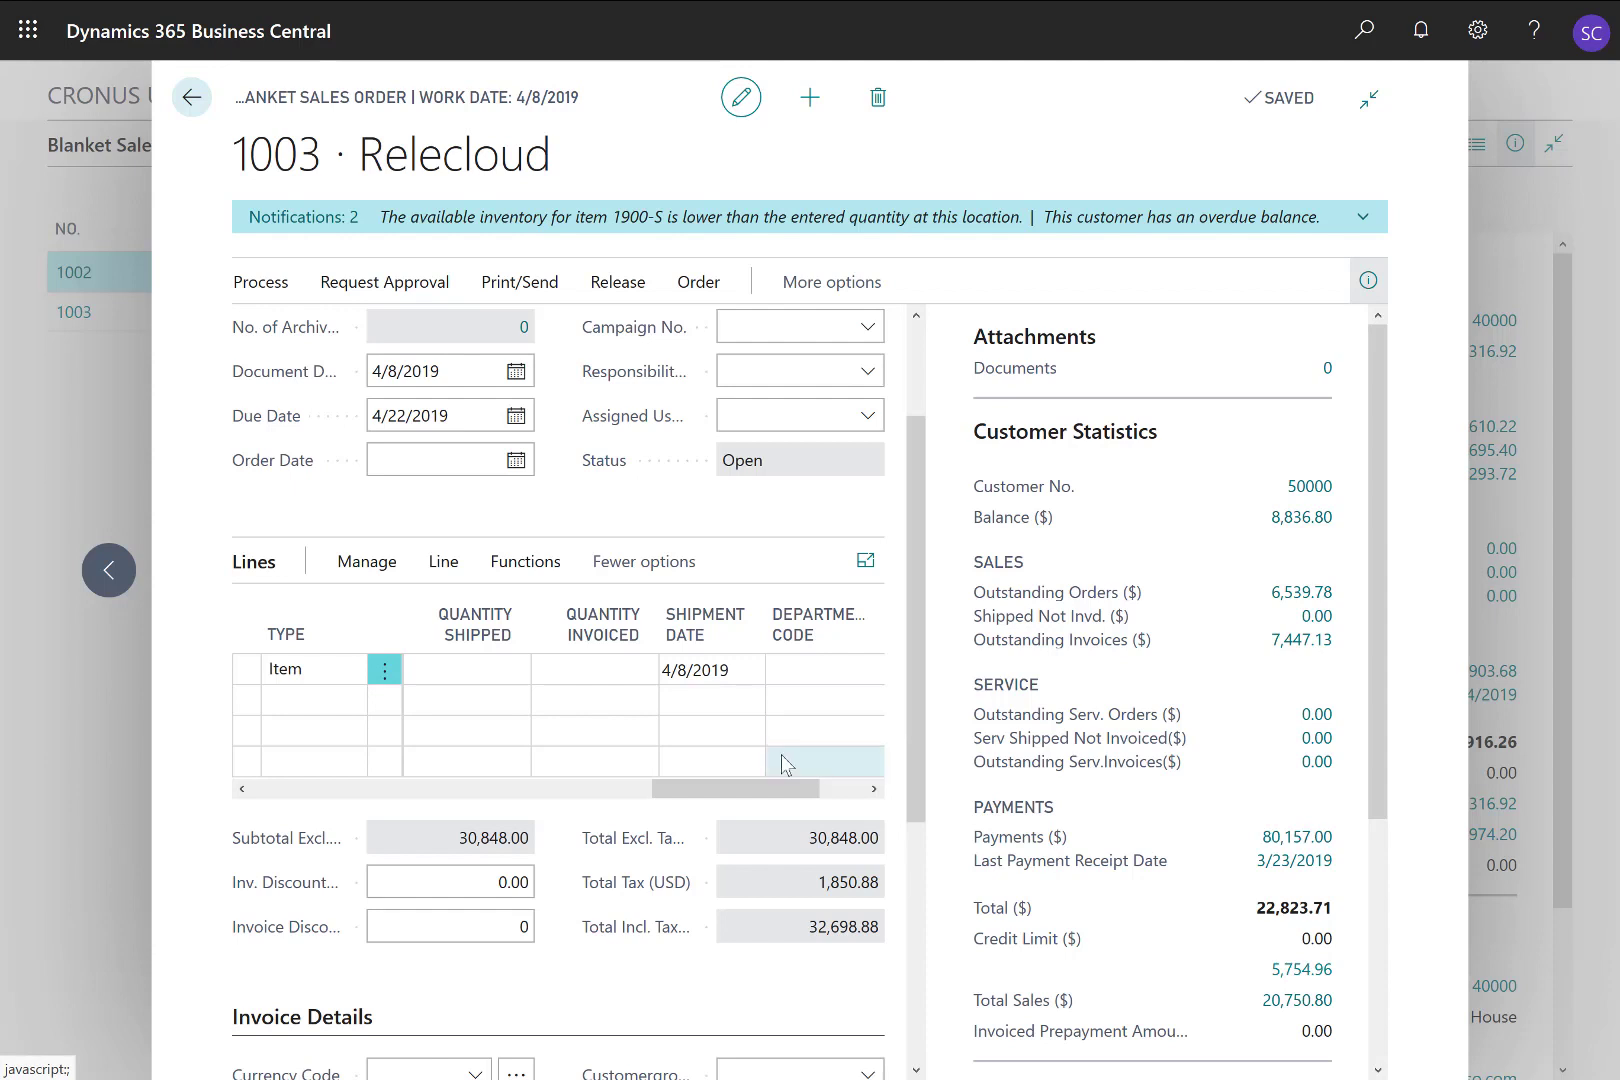
# View the unposted order lines linked to the guest chair line, including their quantity.
pyautogui.click(444, 566)
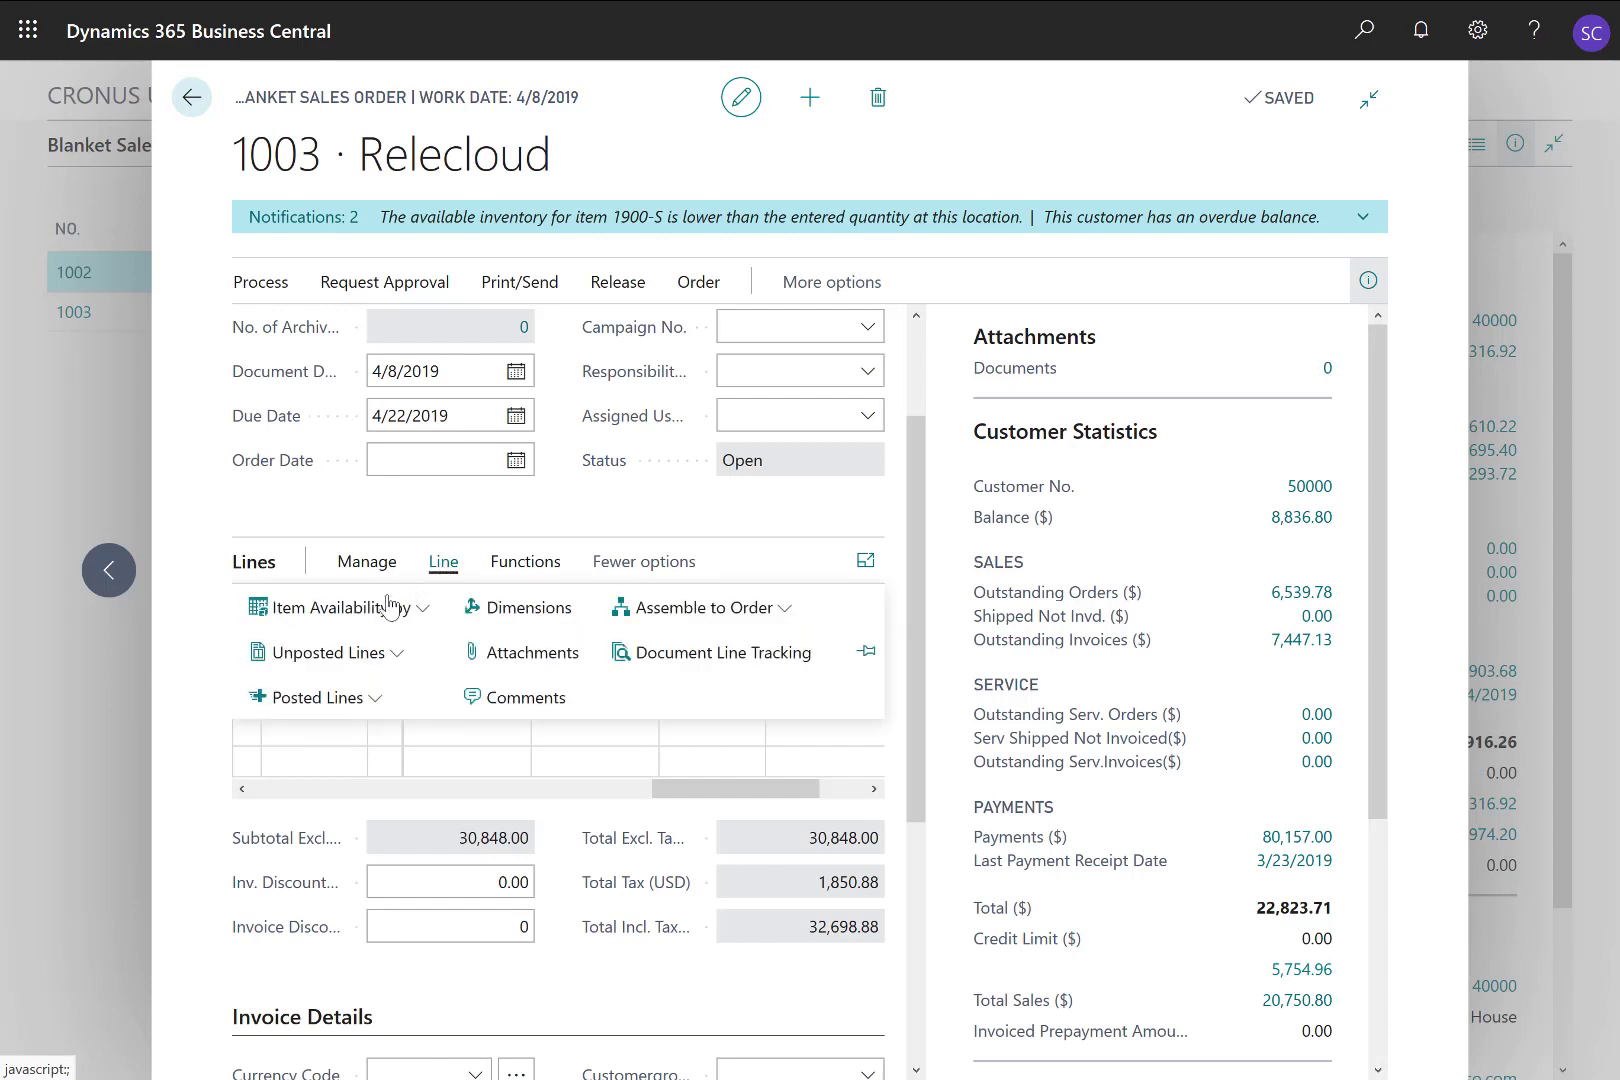
pyautogui.click(363, 660)
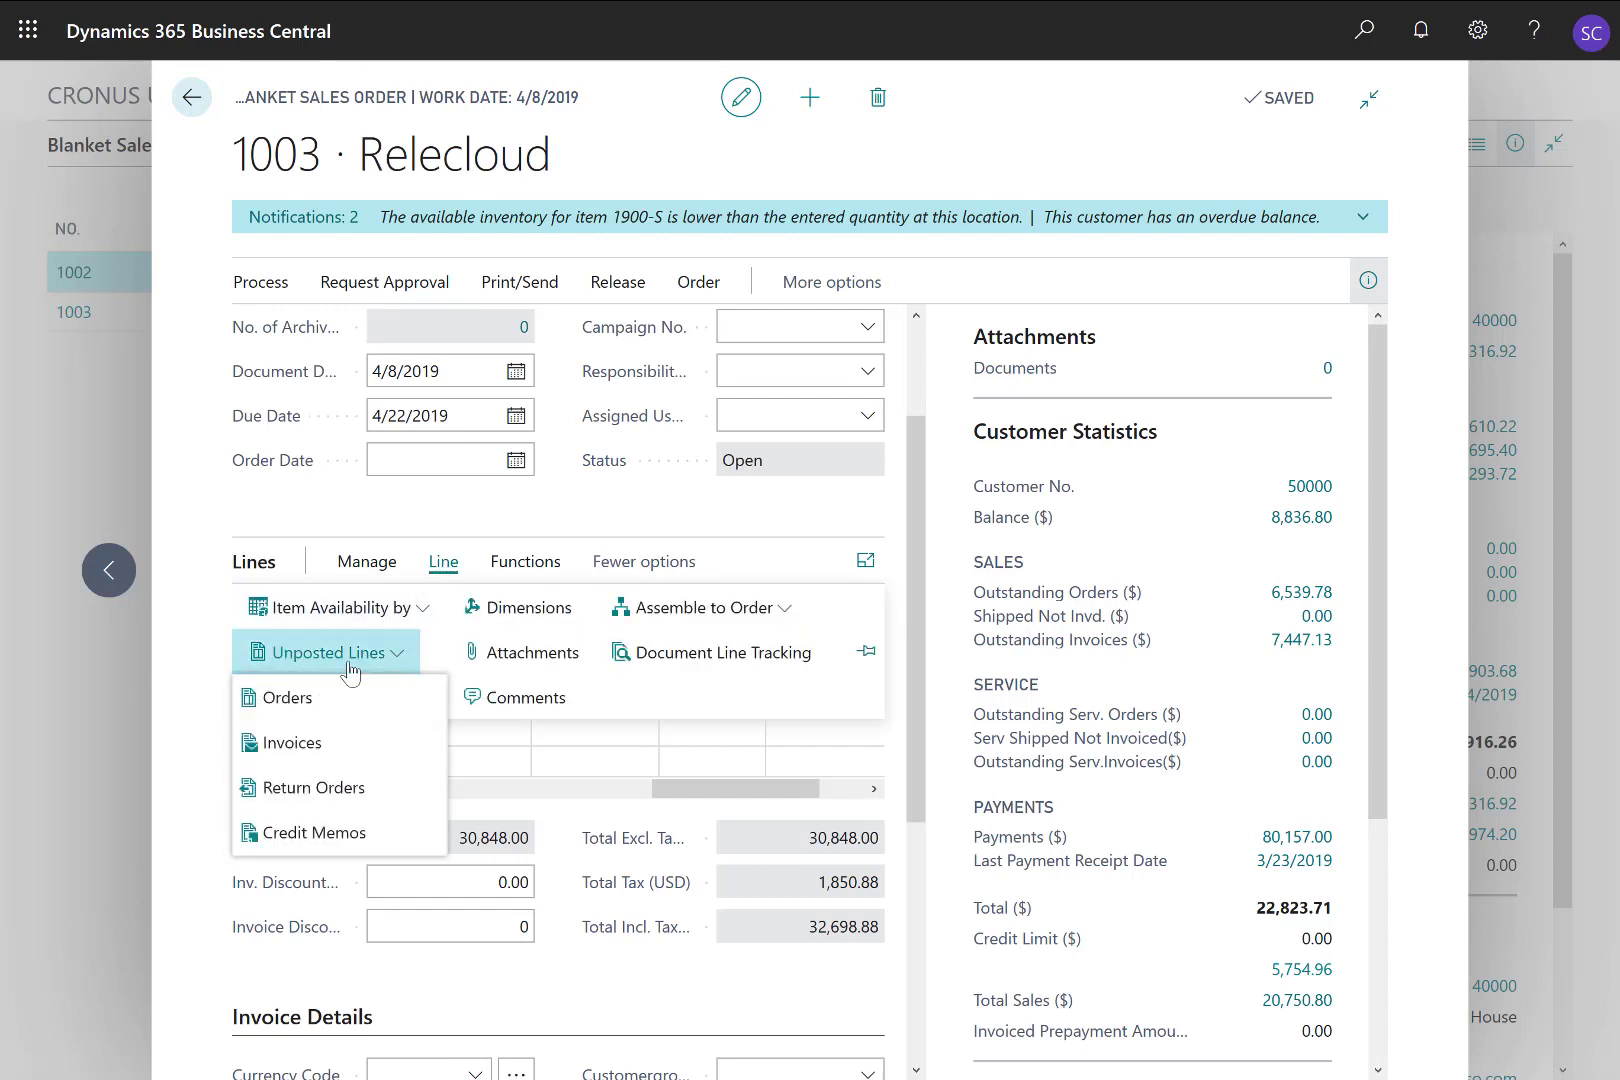
pyautogui.click(297, 700)
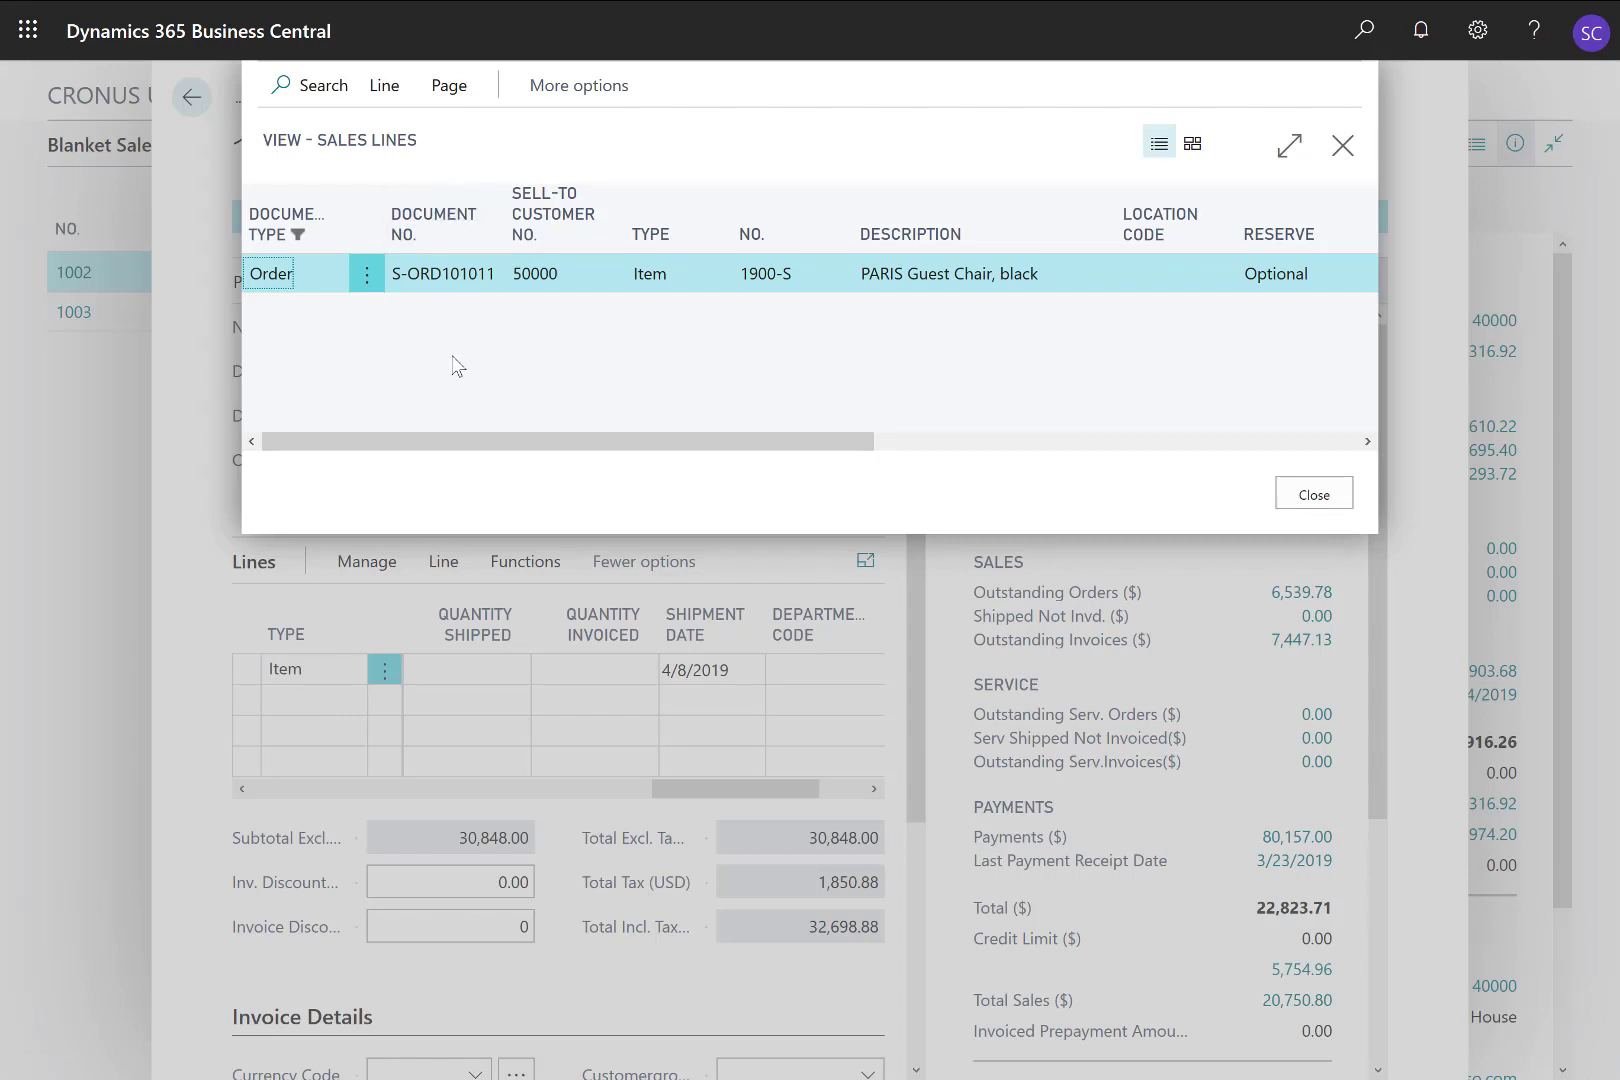
pyautogui.moveTo(524, 447); pyautogui.dragTo(889, 448)
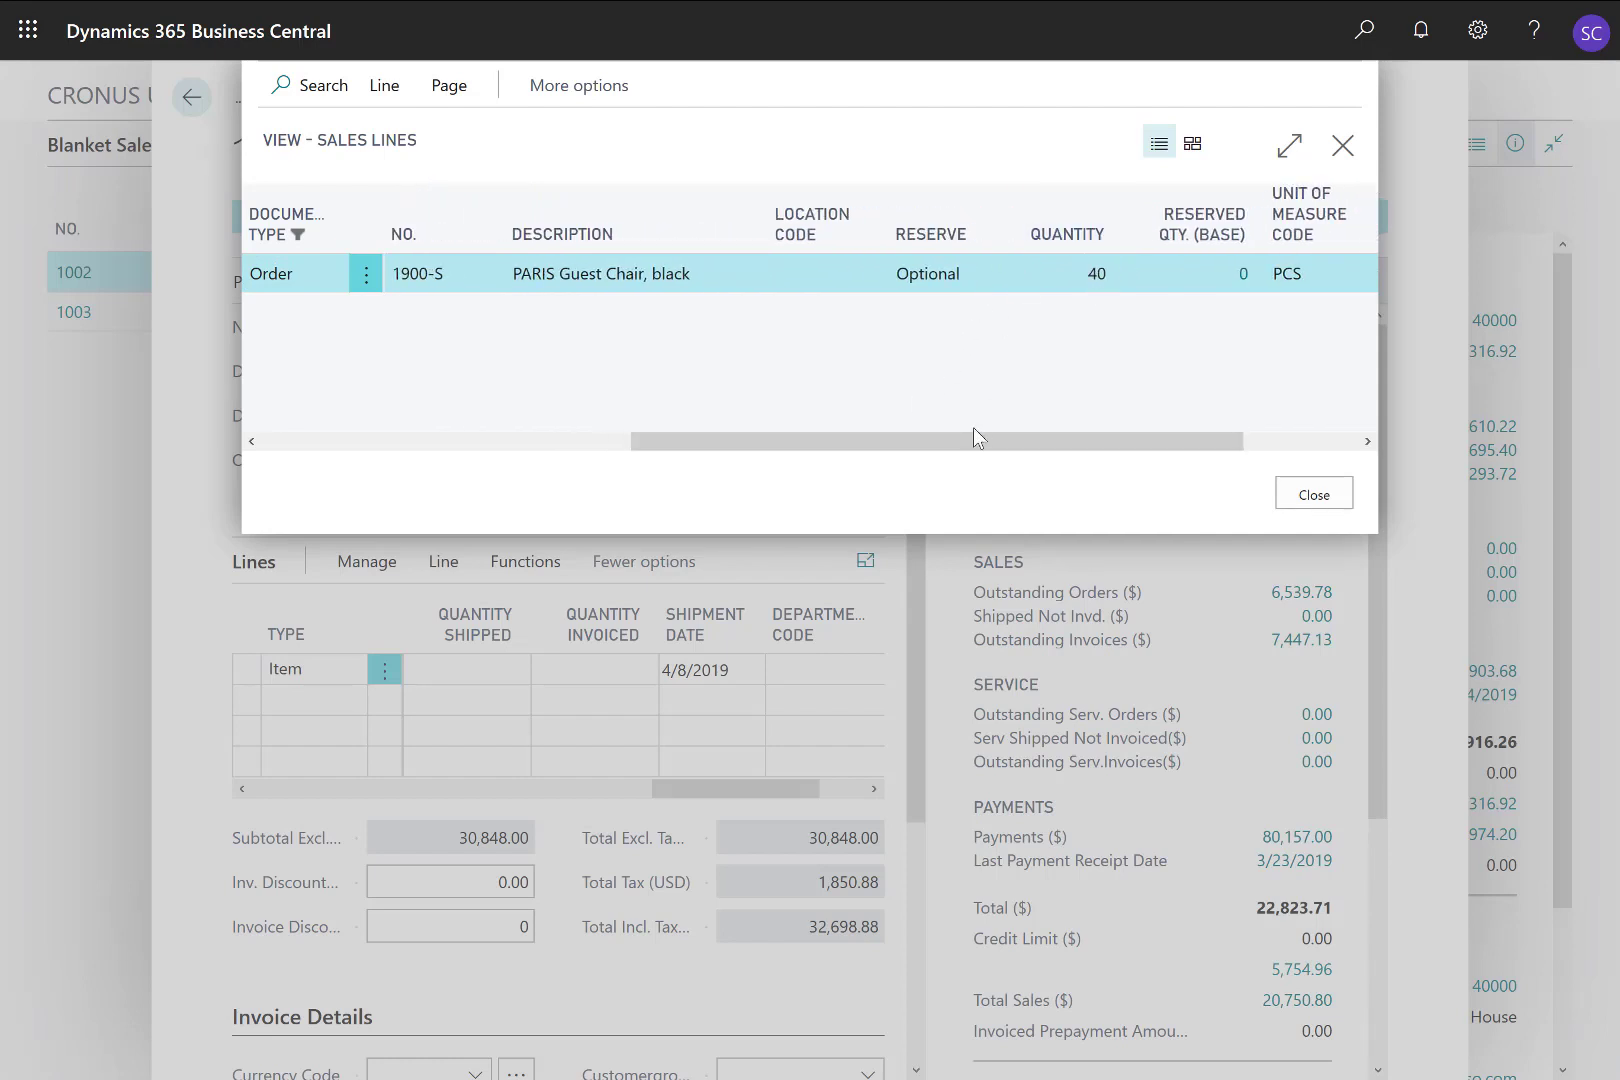
pyautogui.moveTo(944, 448); pyautogui.dragTo(528, 488)
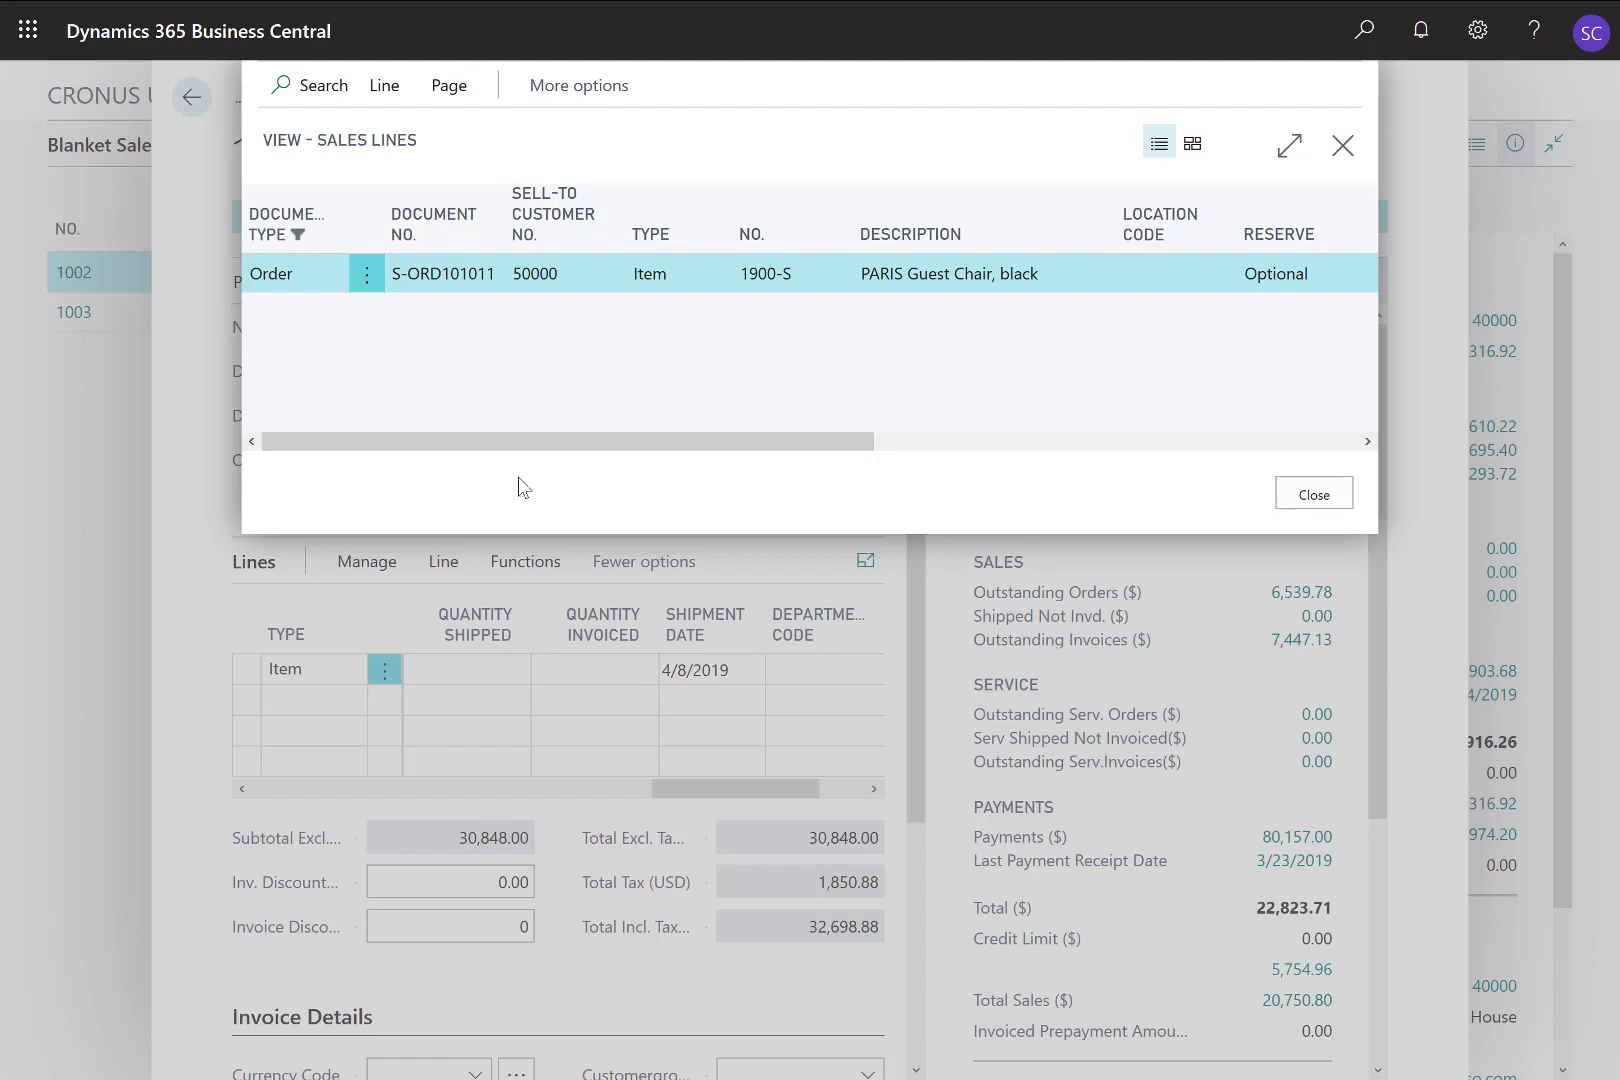
# Open the sales order behind the unposted line and post it with the Ship option only.
pyautogui.click(383, 88)
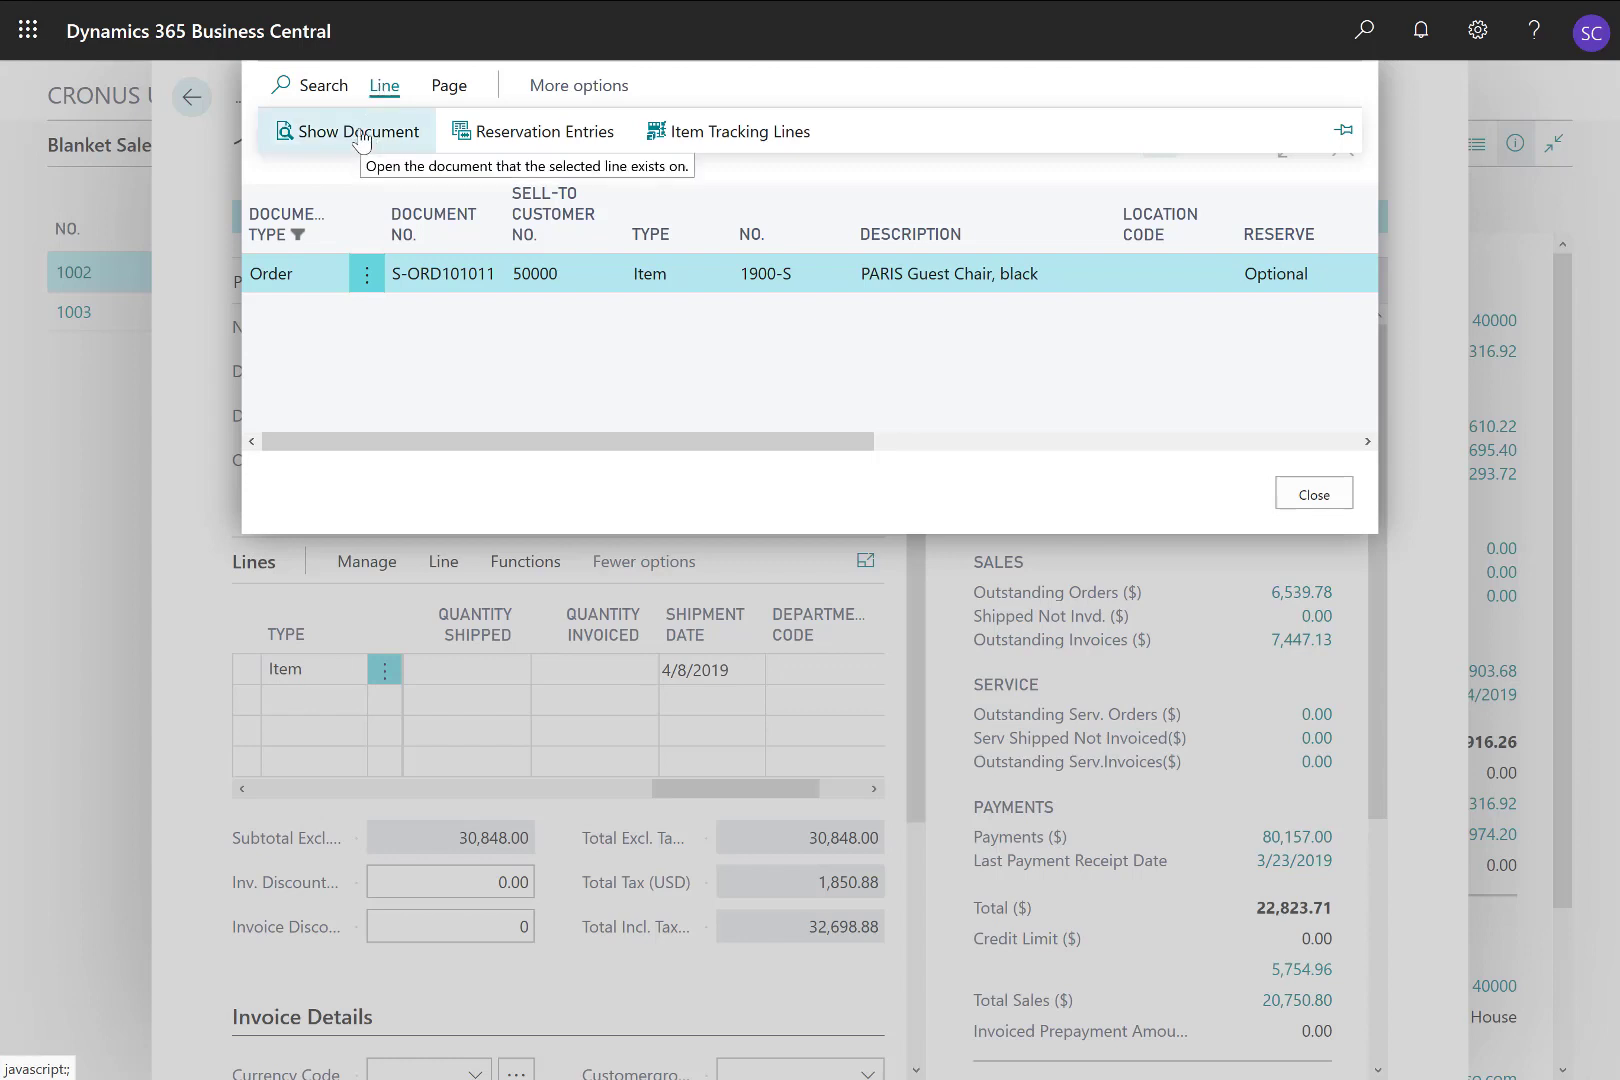
pyautogui.click(359, 132)
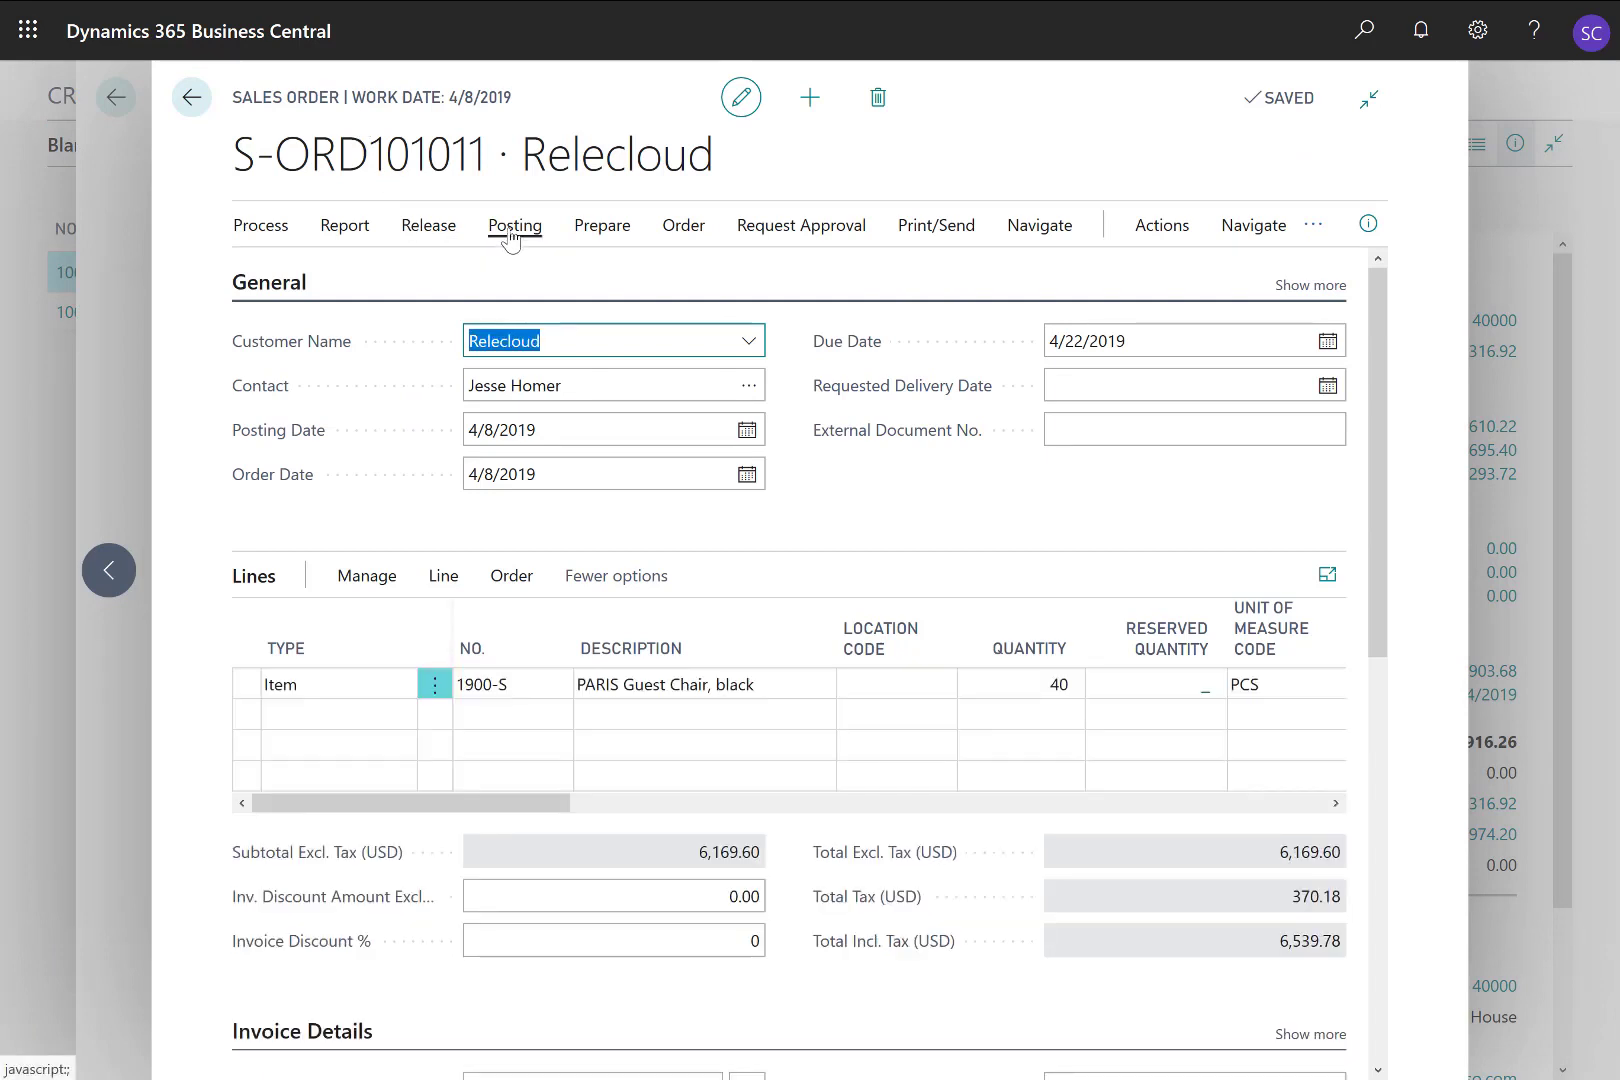
pyautogui.click(511, 232)
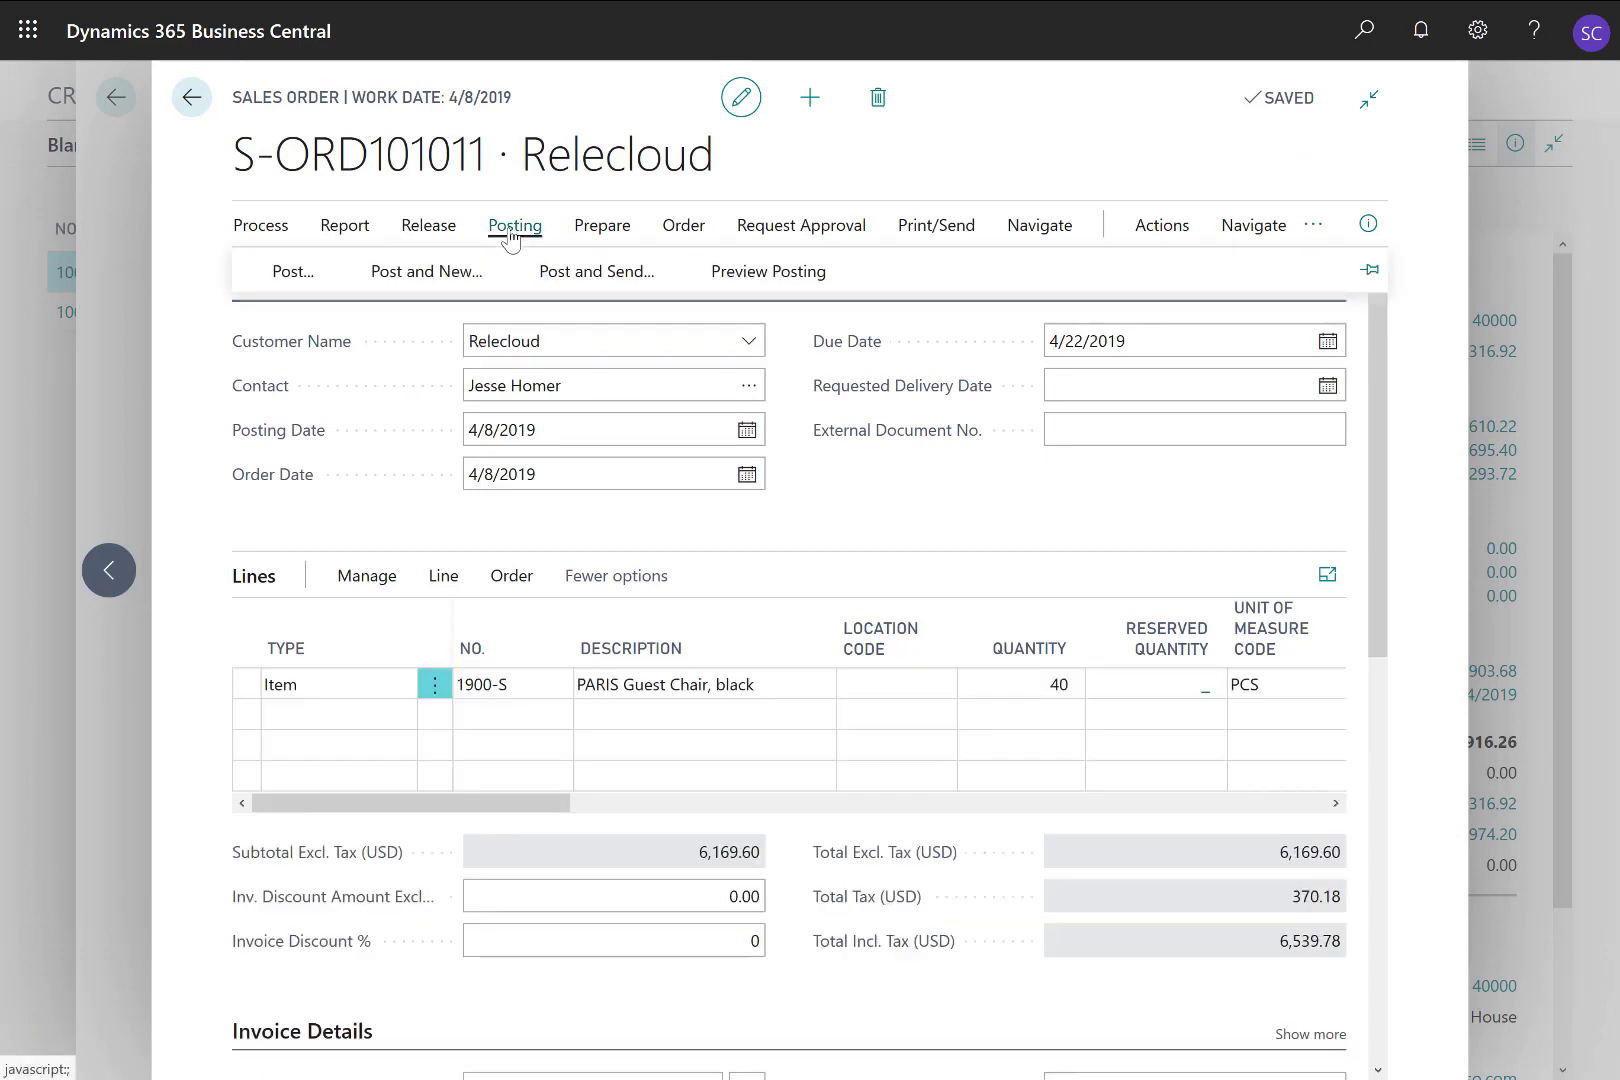
pyautogui.click(290, 278)
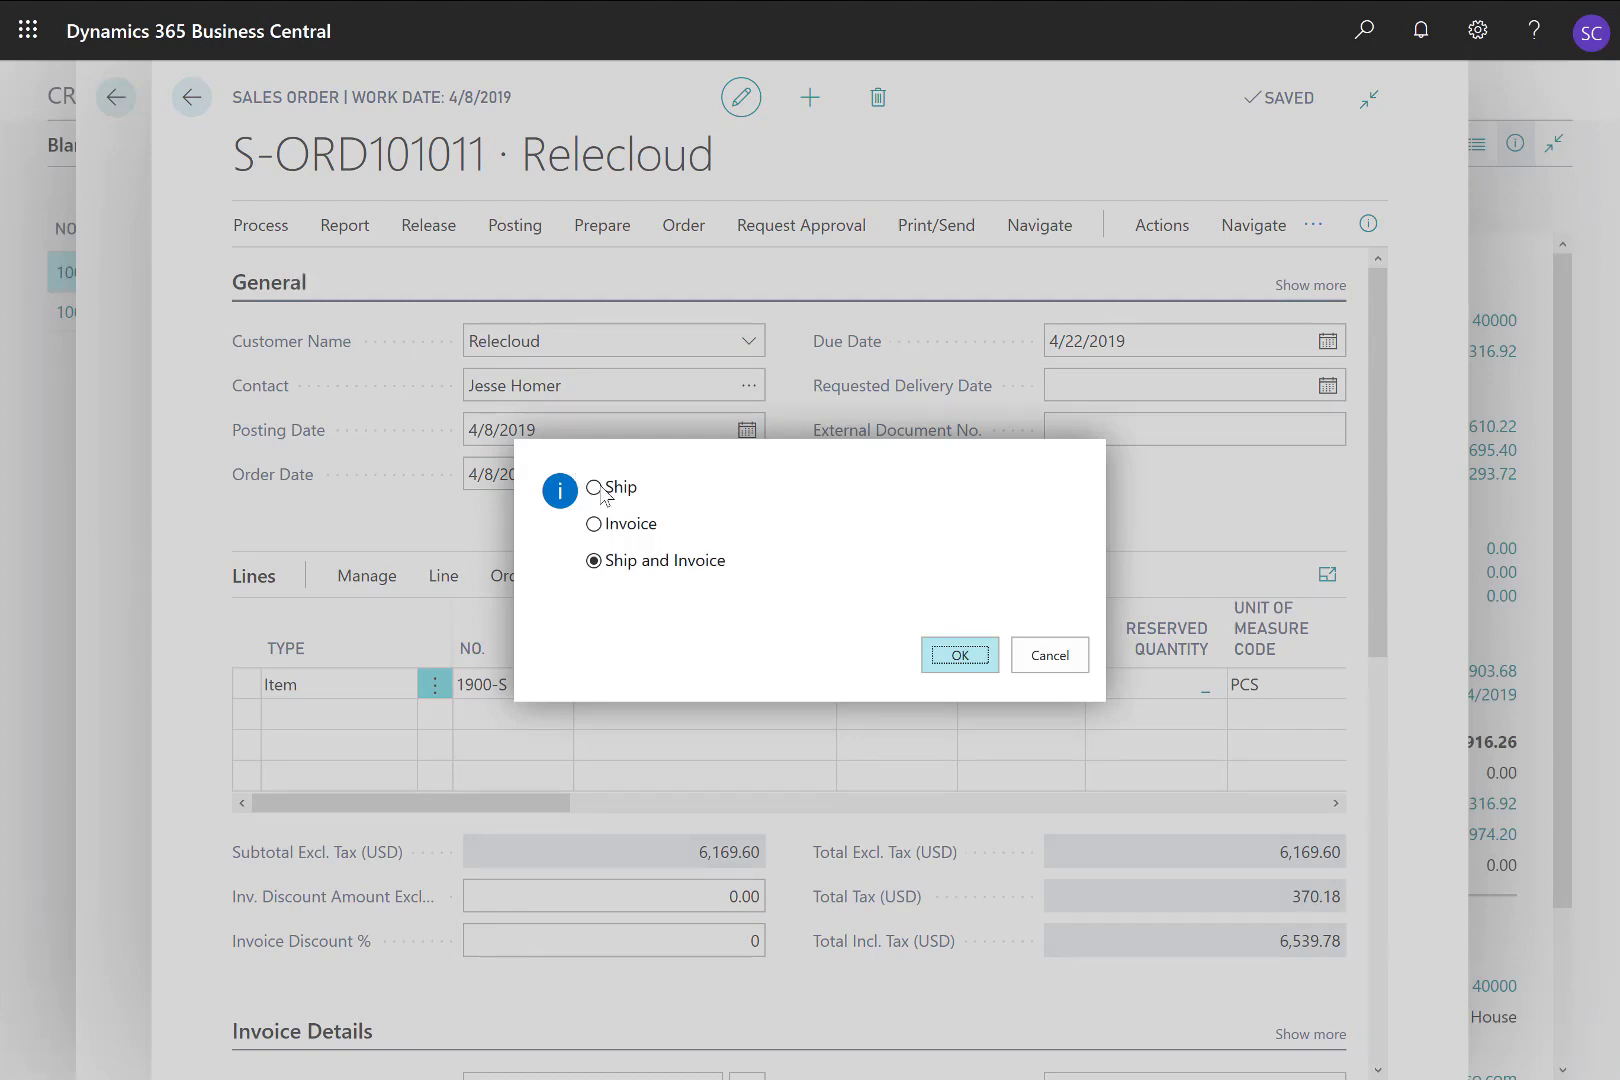
pyautogui.click(595, 489)
pyautogui.click(959, 660)
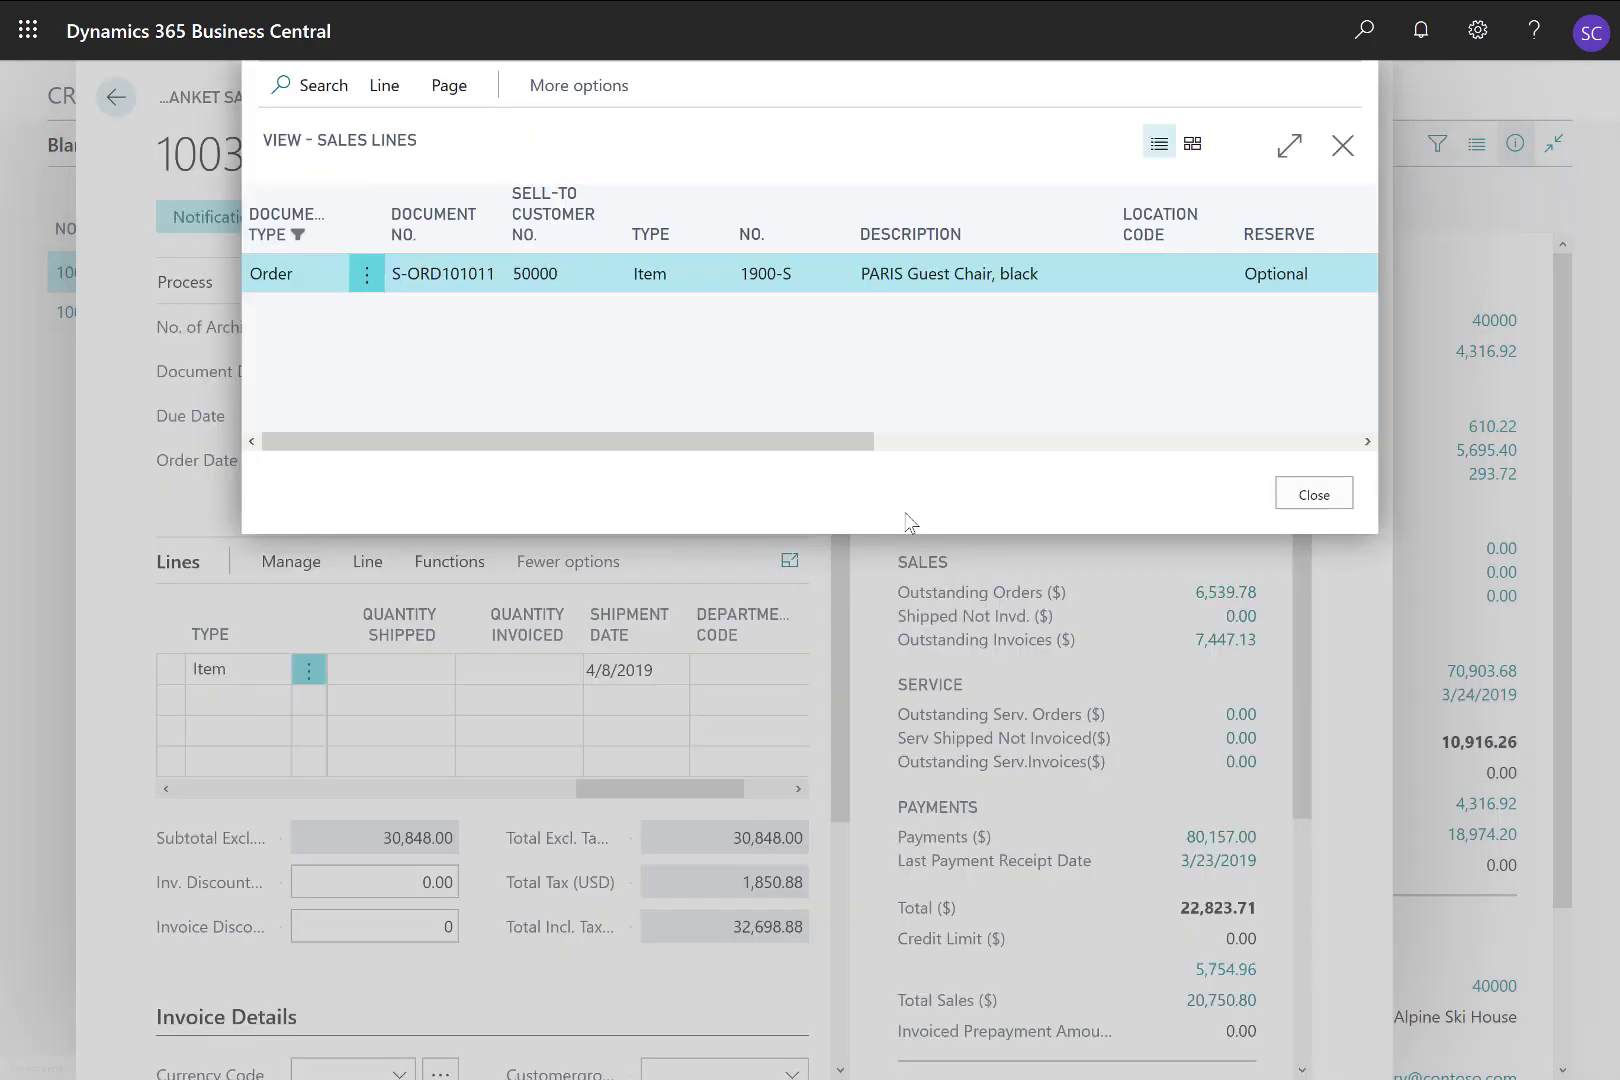
# Return to the blanket order and check the line's quantity to ship and quantity shipped.
pyautogui.press('Escape')
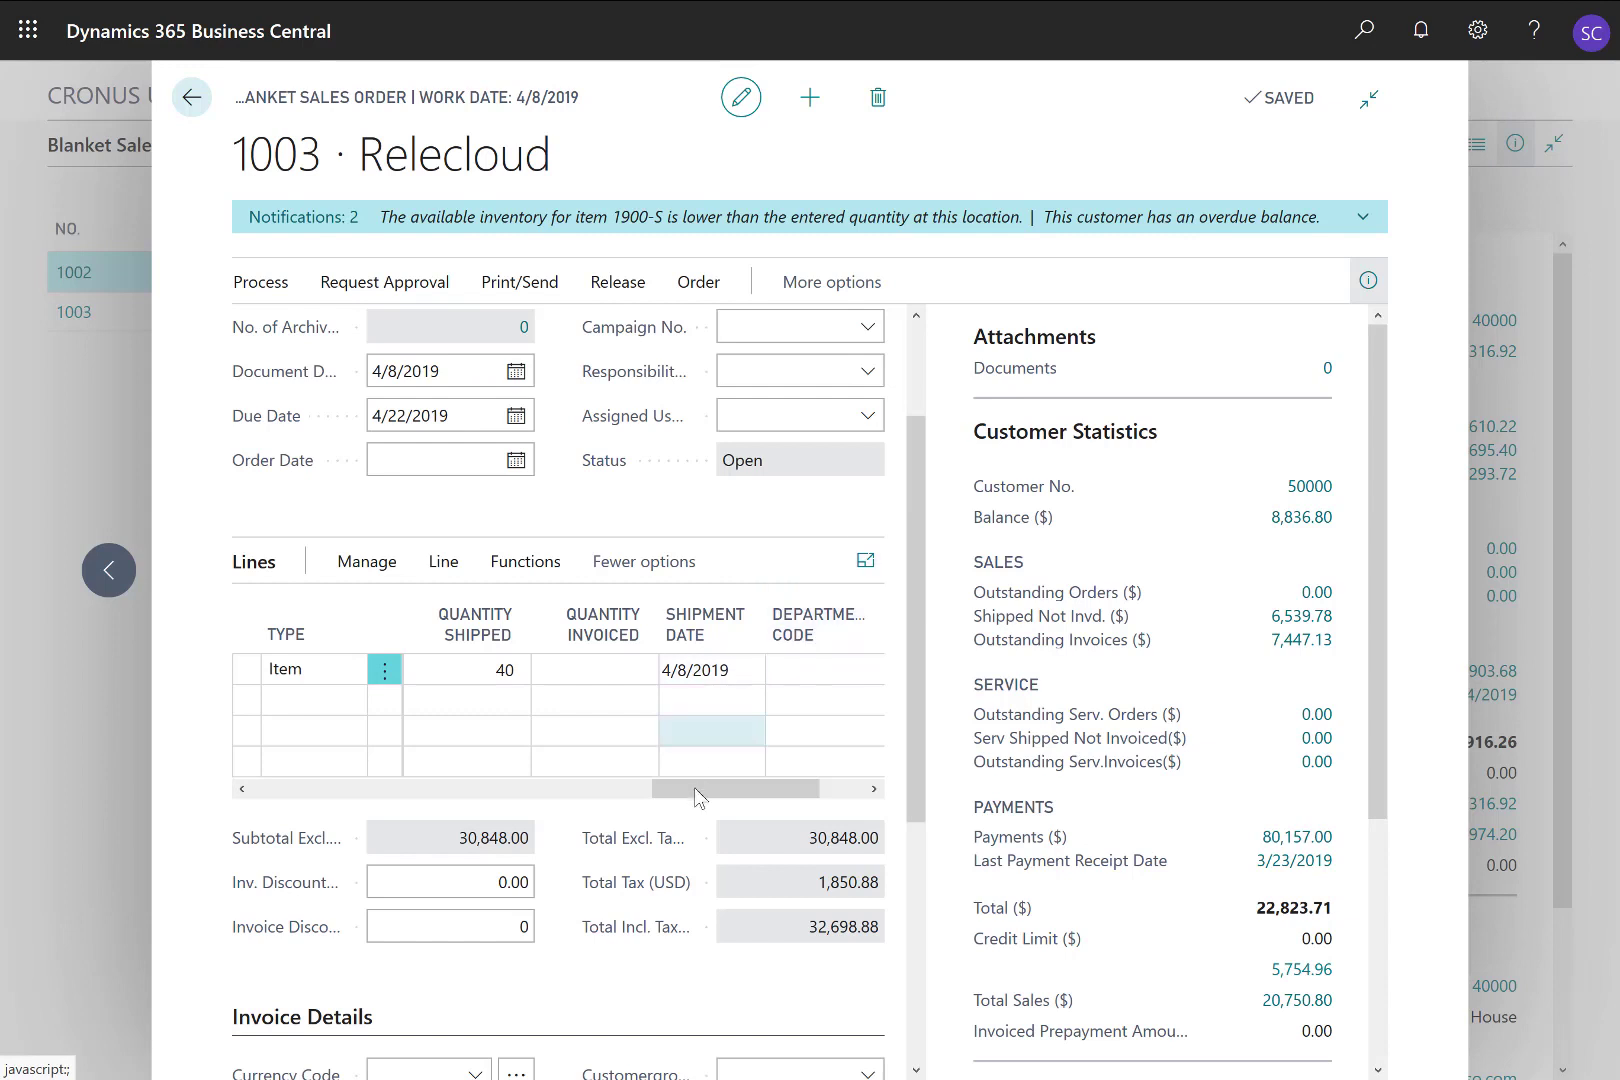
pyautogui.moveTo(700, 790); pyautogui.dragTo(620, 793)
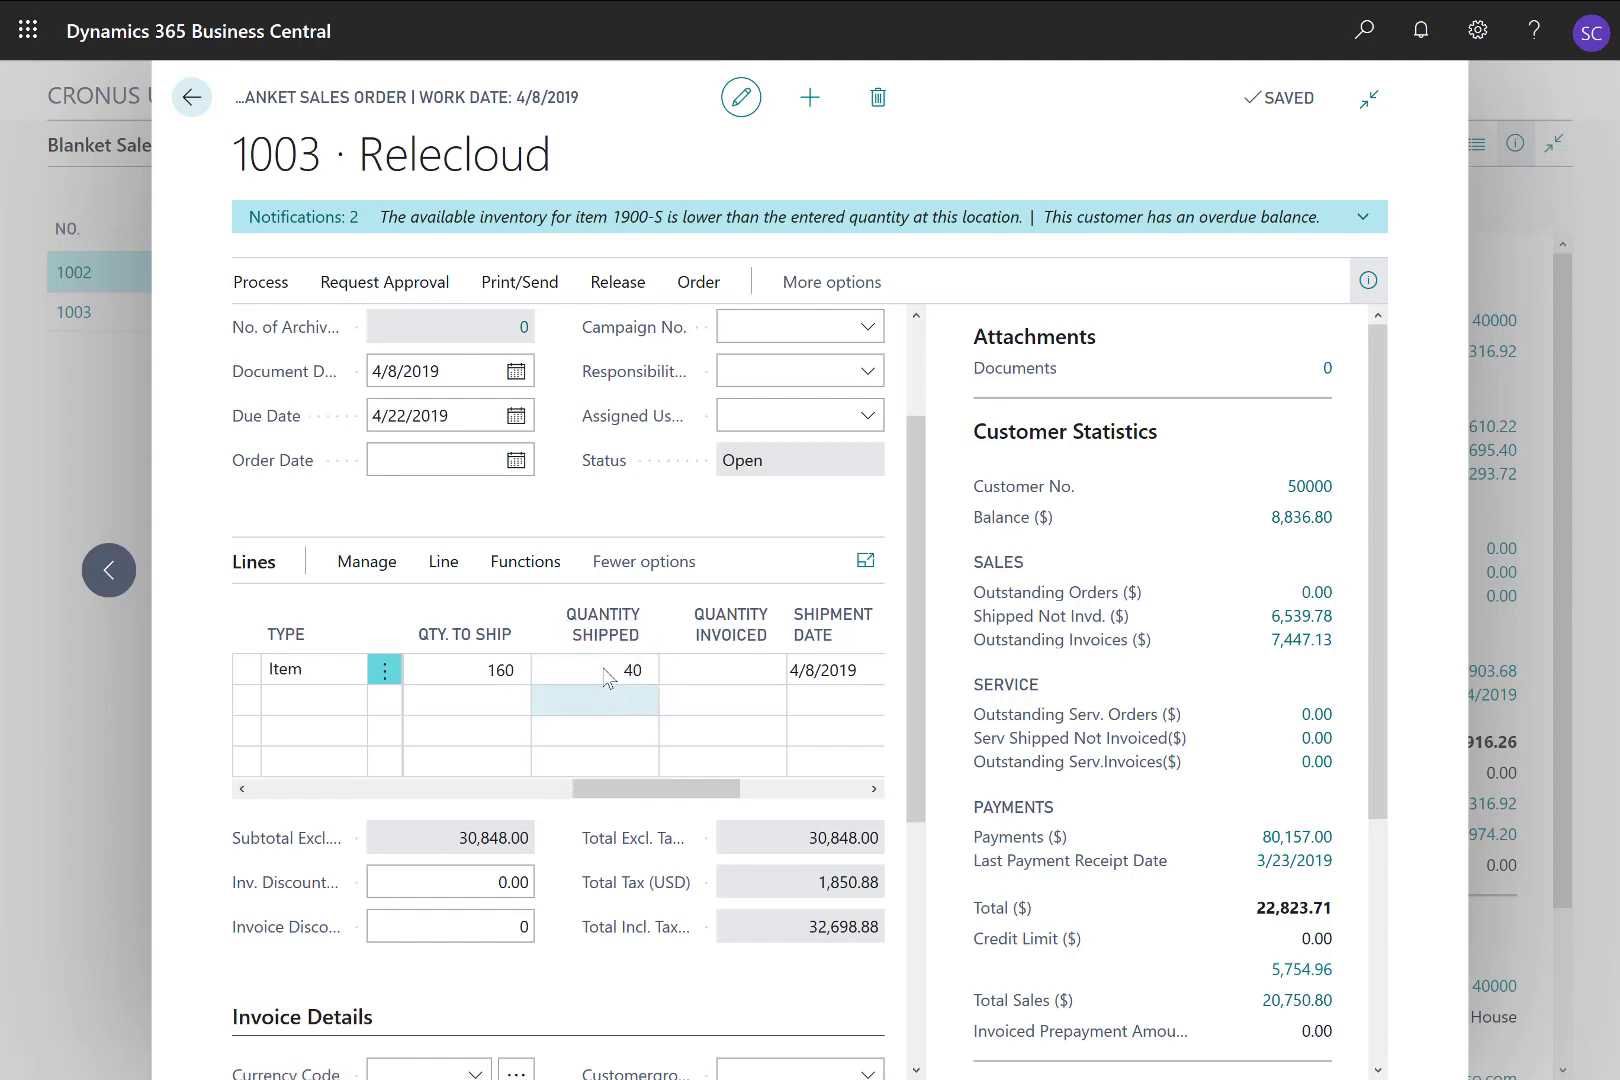
pyautogui.click(455, 668)
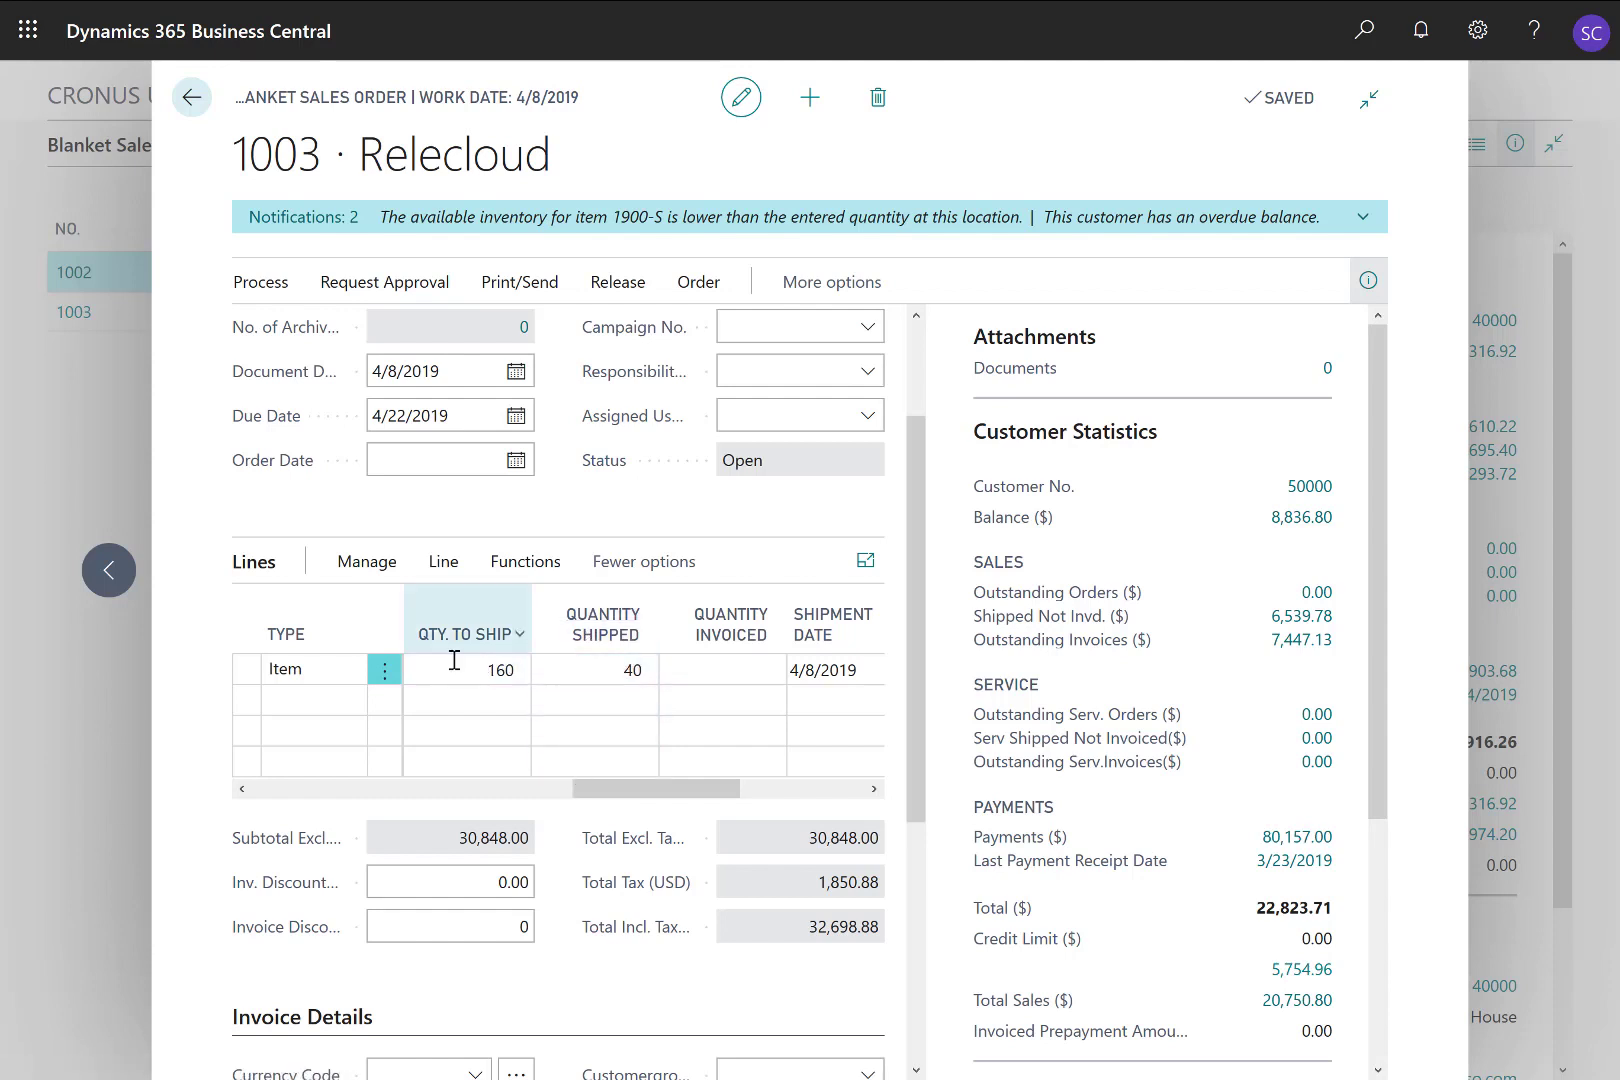
pyautogui.click(461, 702)
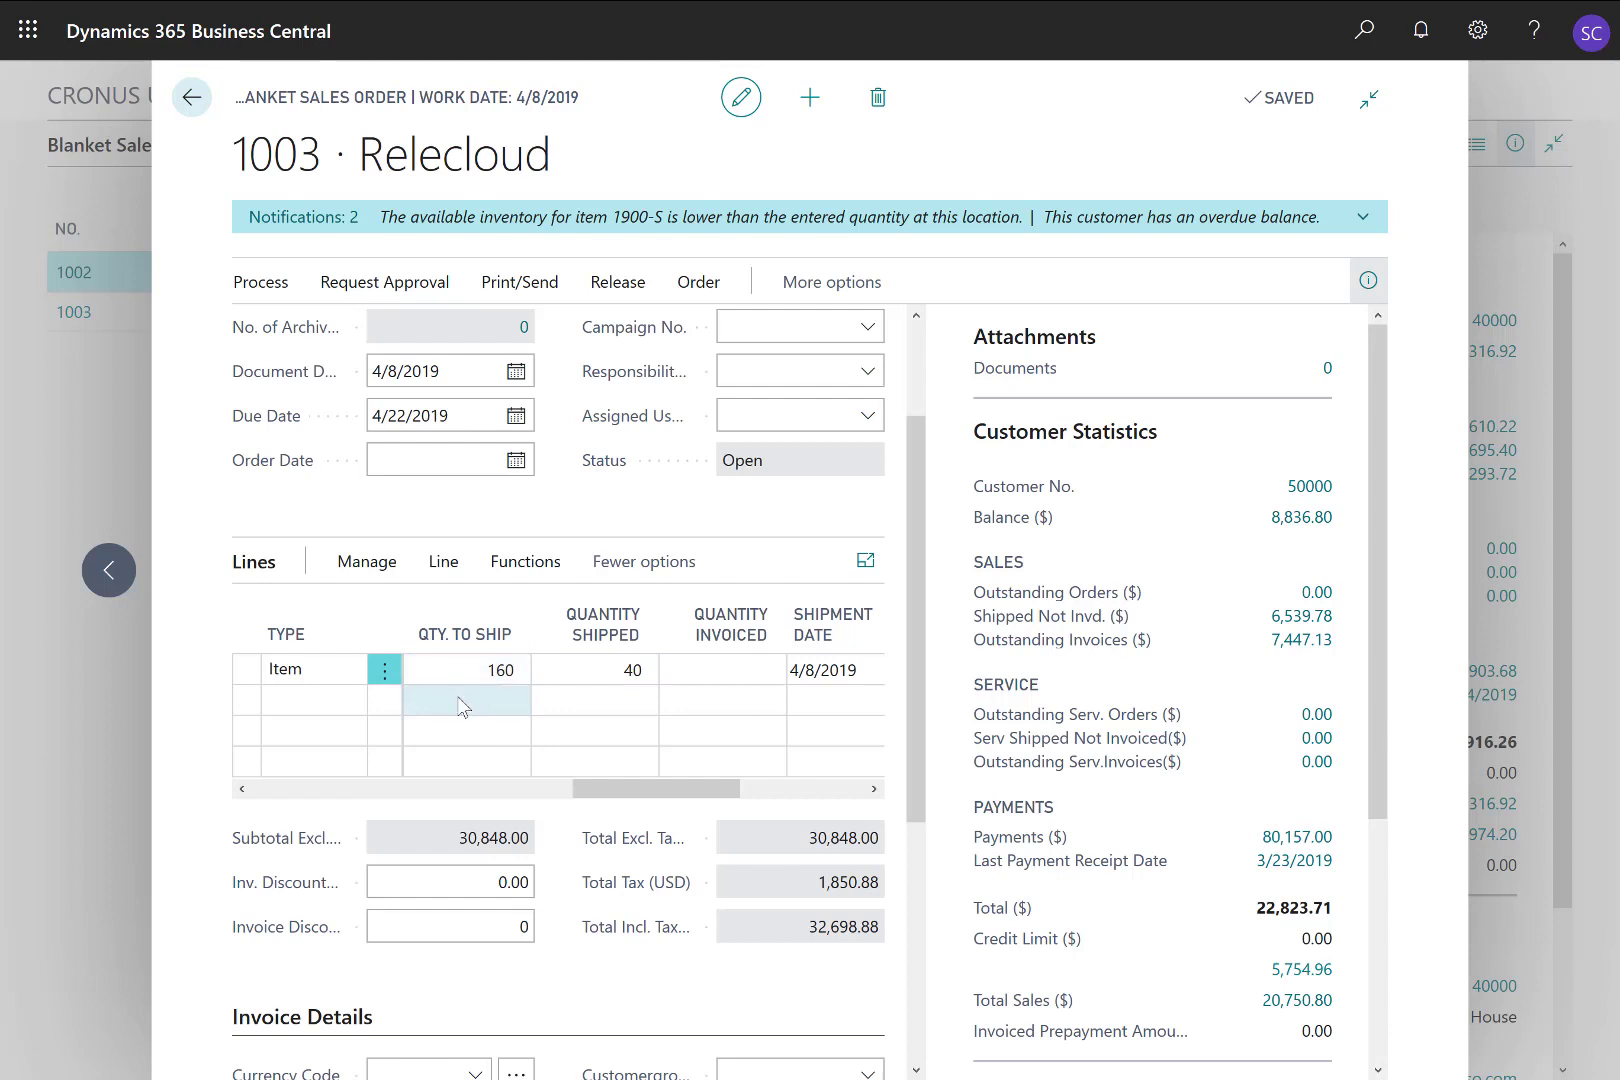